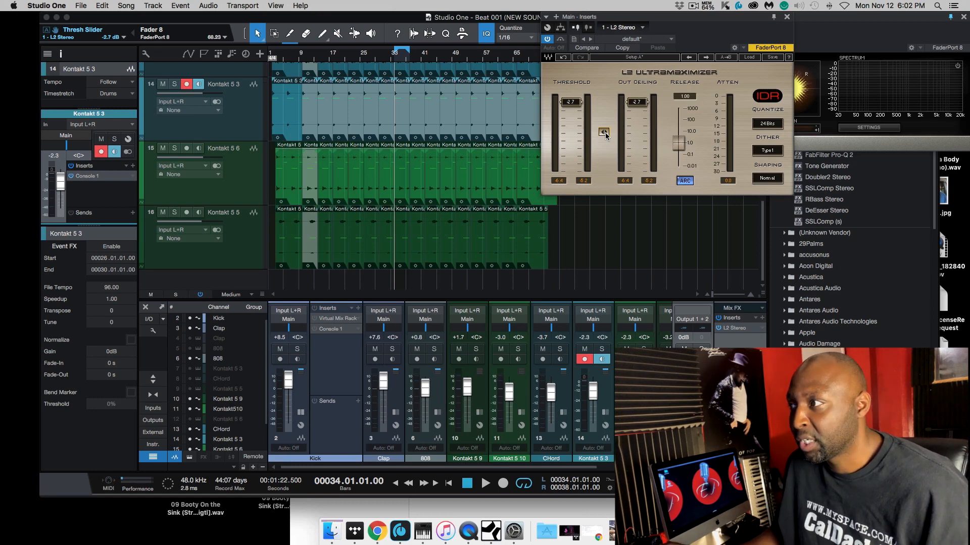
Play the loop and lower the L2's linked threshold and out ceiling together to -9.7 dB
key("space")
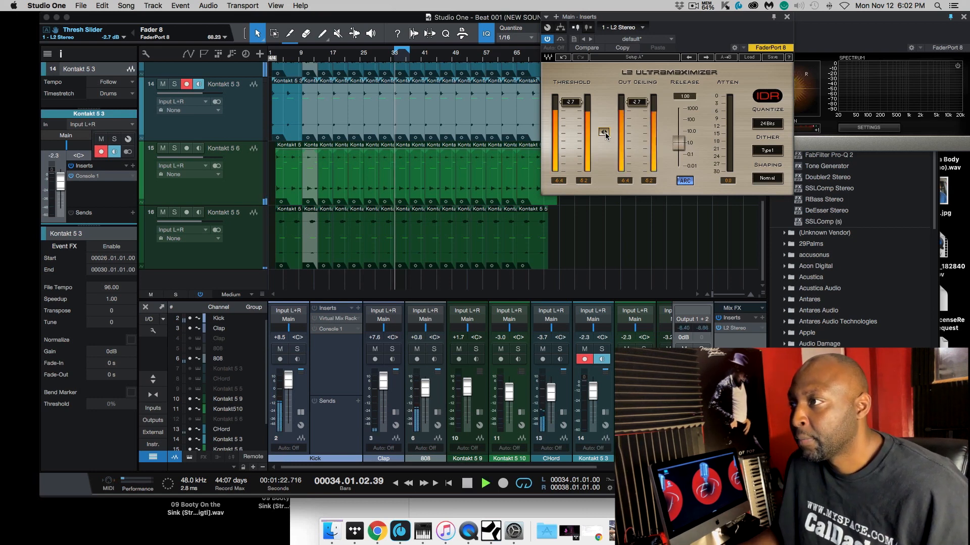
mouse_move(605, 132)
left_mouse_down()
mouse_move(605, 148)
mouse_move(606, 134)
left_mouse_up()
key("space")
key("space")
key("space")
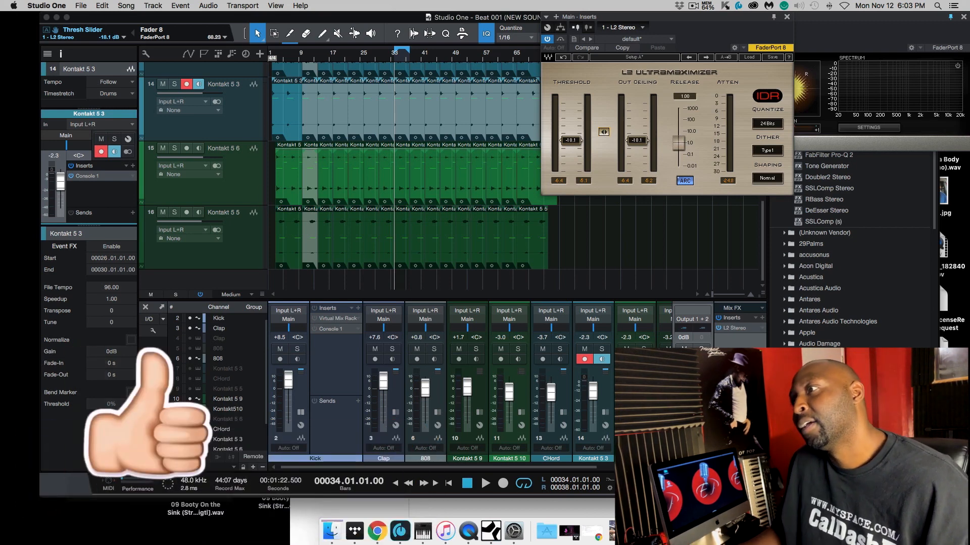
key("space")
left_click_drag(606, 133, 605, 111)
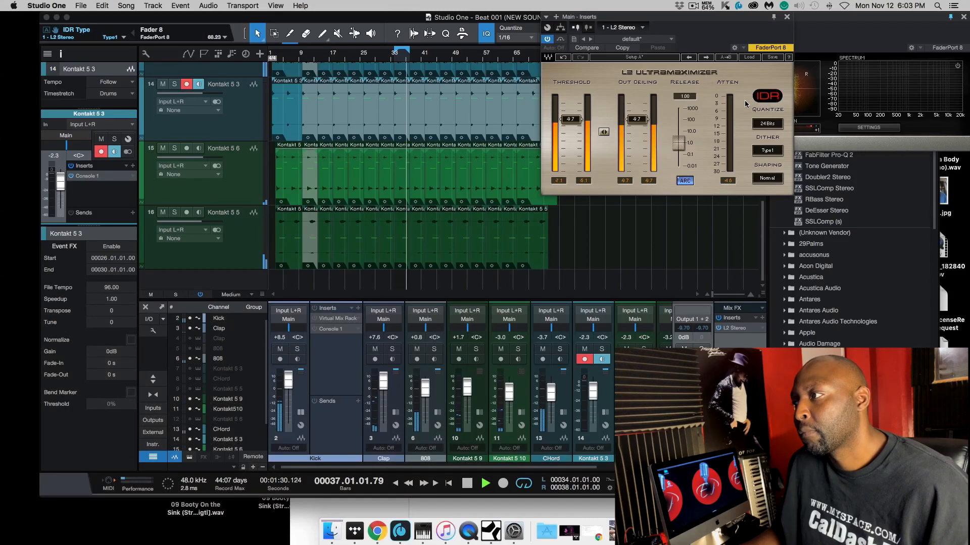
Compare the looped mix with the L2 limiter bypassed and active
left_click(561, 40)
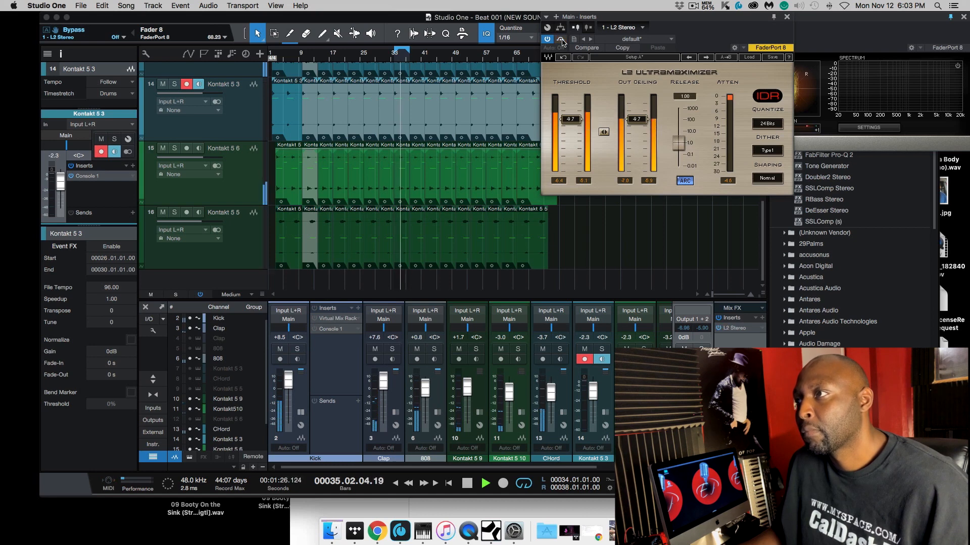
left_click(561, 40)
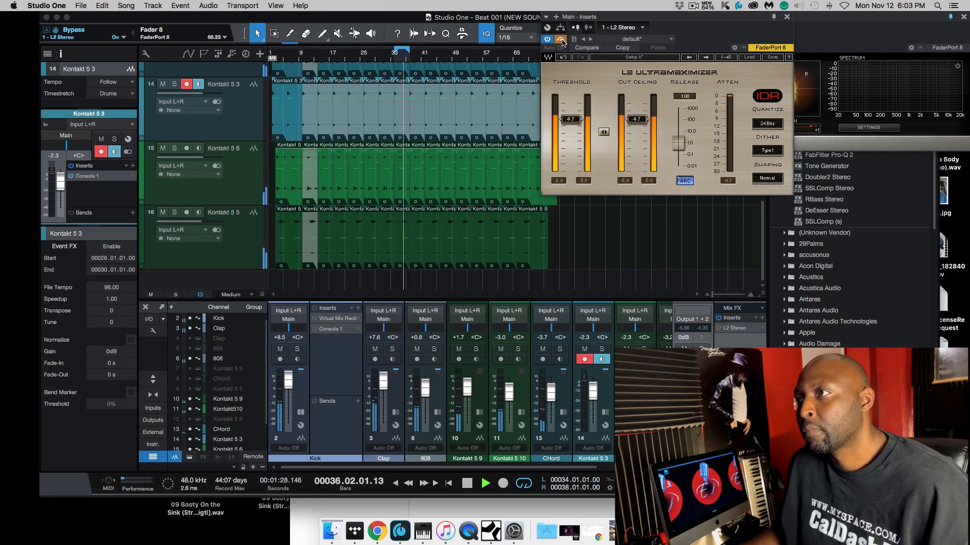
left_click(561, 40)
key("space")
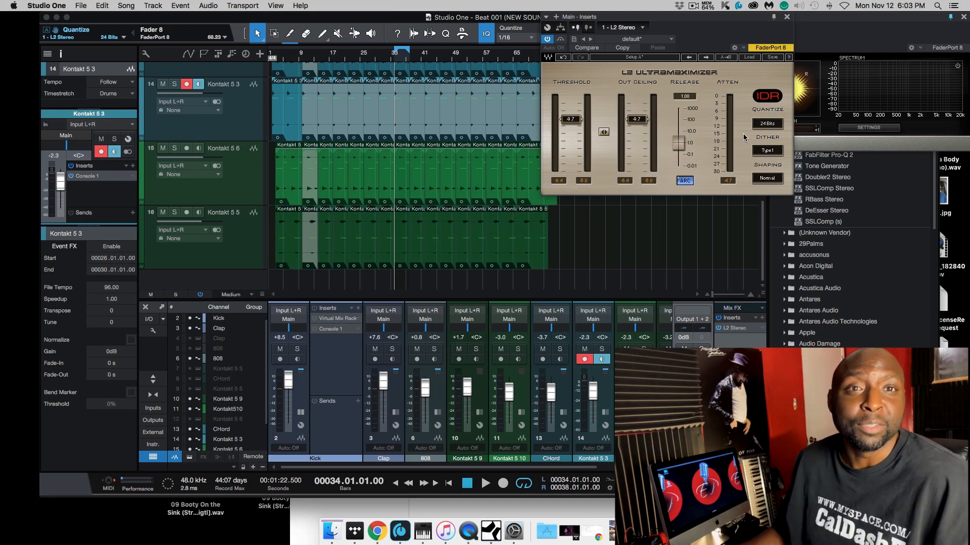
Raise the L2's out ceiling to -0.2 dB during playback, and open the post-fader T-RackS CS Metering clear of the limiter
key("space")
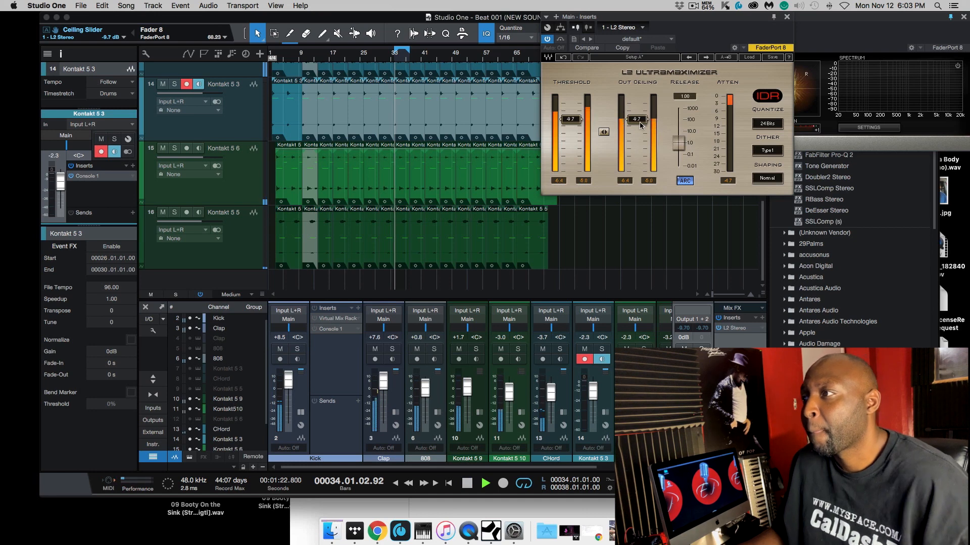
left_click_drag(637, 119, 643, 97)
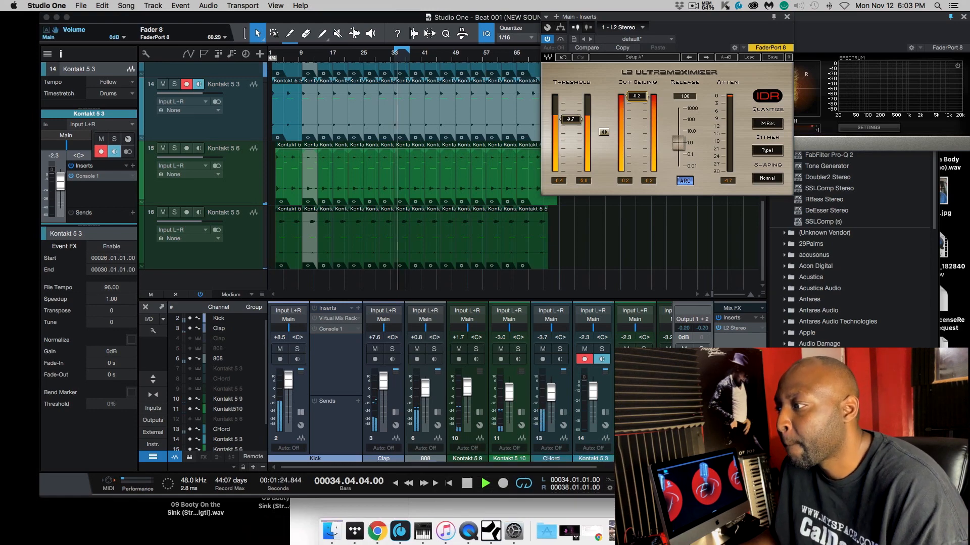
double_click(734, 412)
double_click(734, 411)
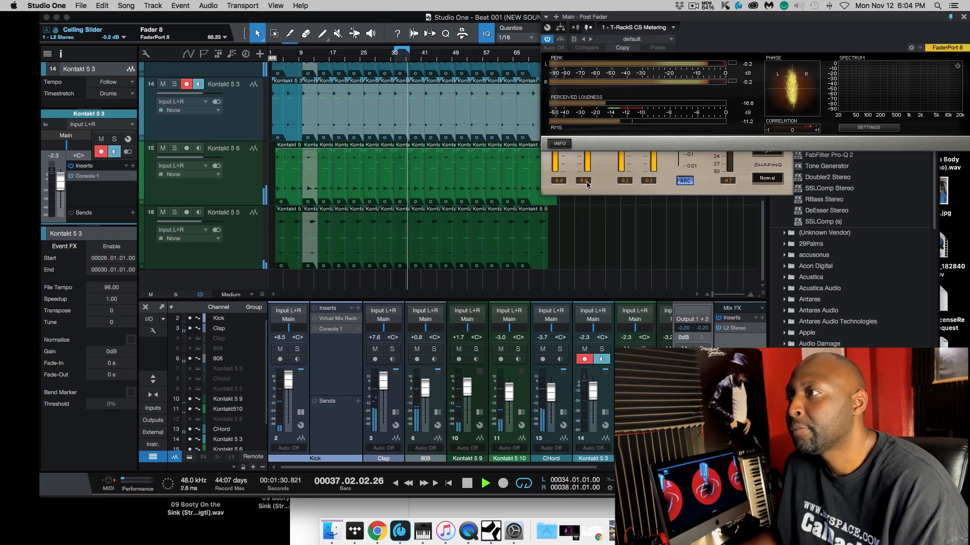
key("space")
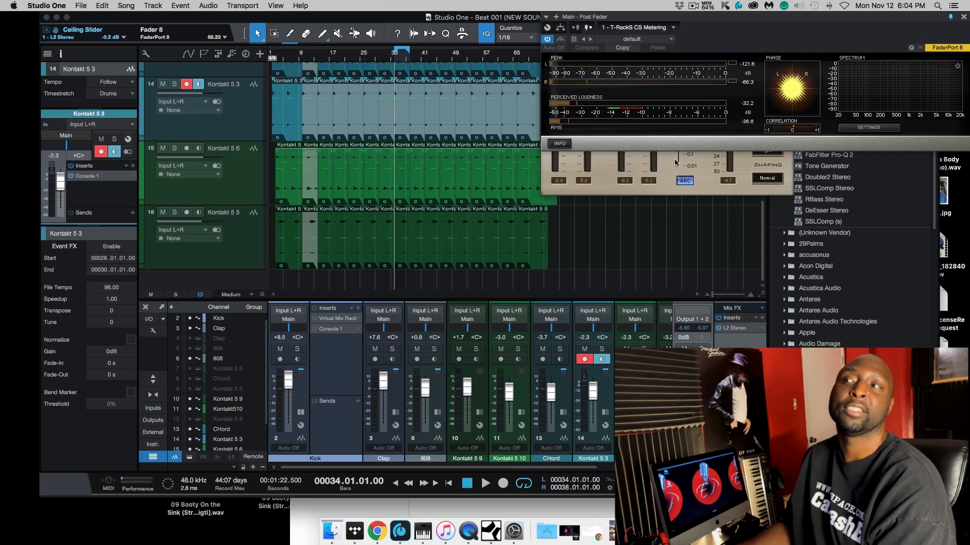
left_click_drag(729, 20, 407, 251)
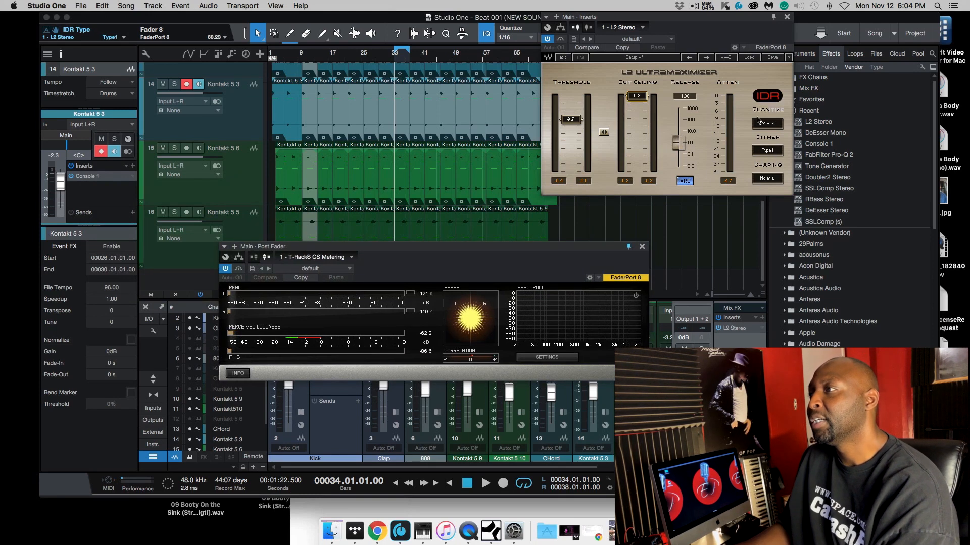
Set the first L2's dither to None and add a second L2 Stereo after it on the main output
left_click(765, 151)
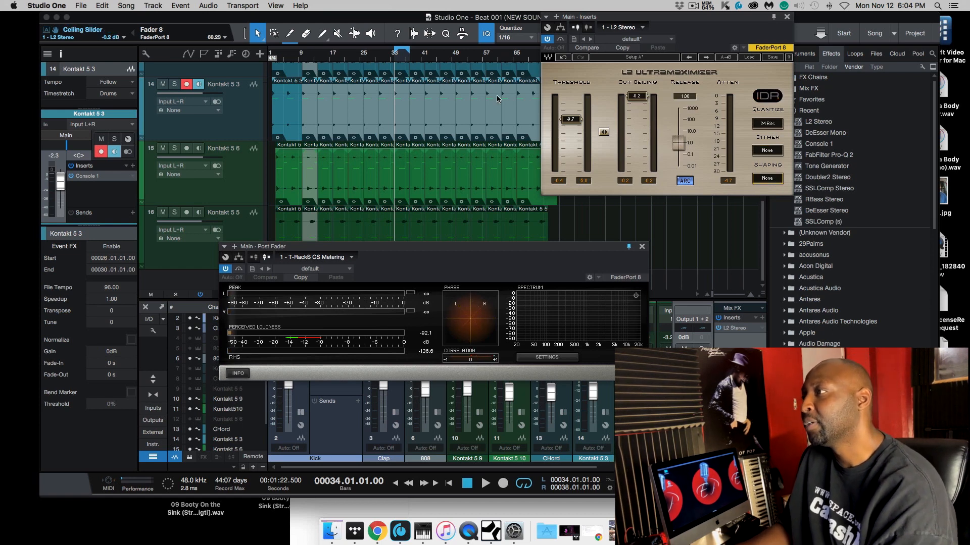
left_click(830, 126)
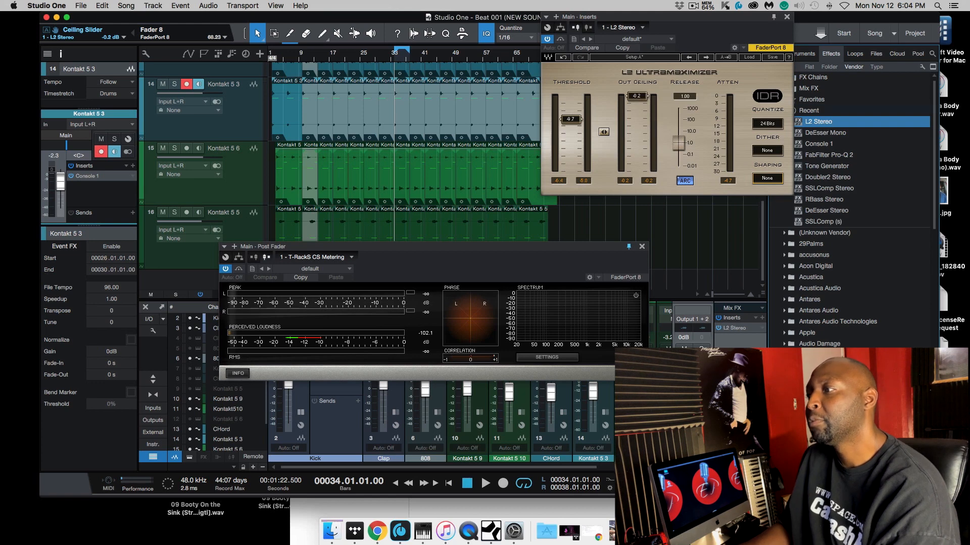
left_click_drag(830, 124, 738, 333)
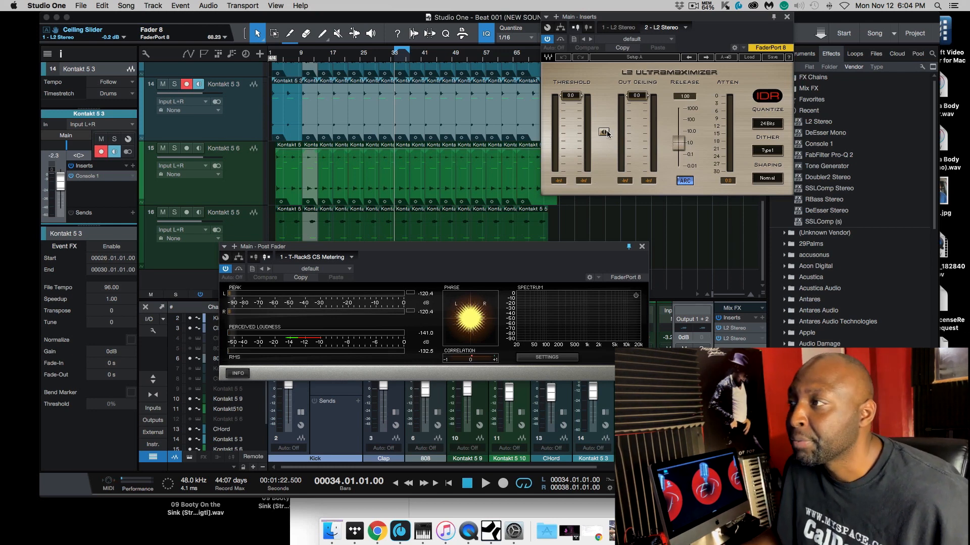
Play the loop and lower the second L2's linked threshold and out ceiling together to -3.1 dB
key("space")
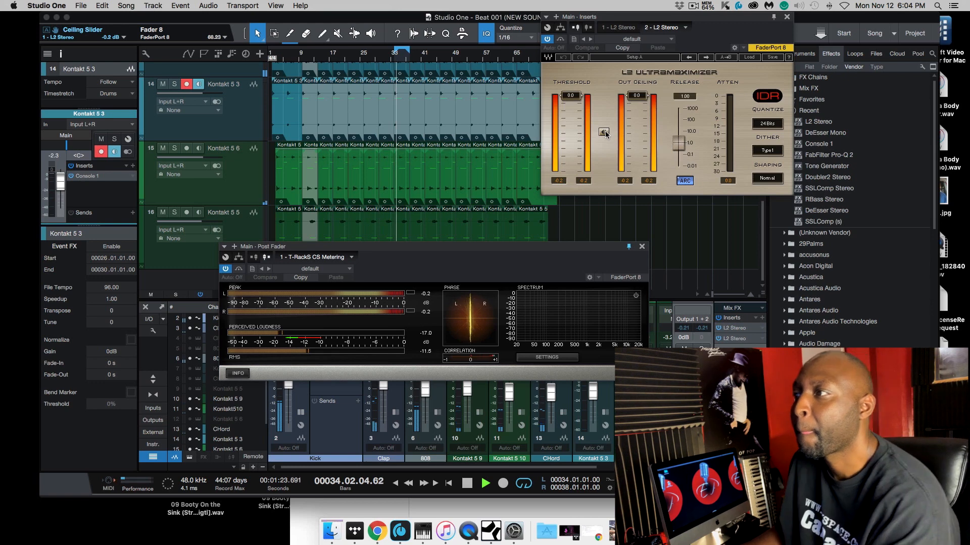
left_click_drag(605, 132, 604, 132)
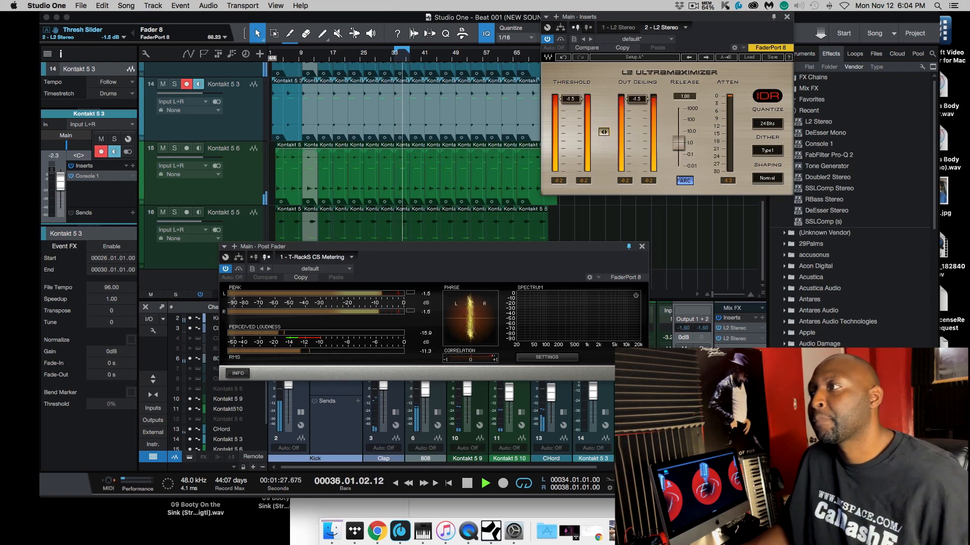
key("space")
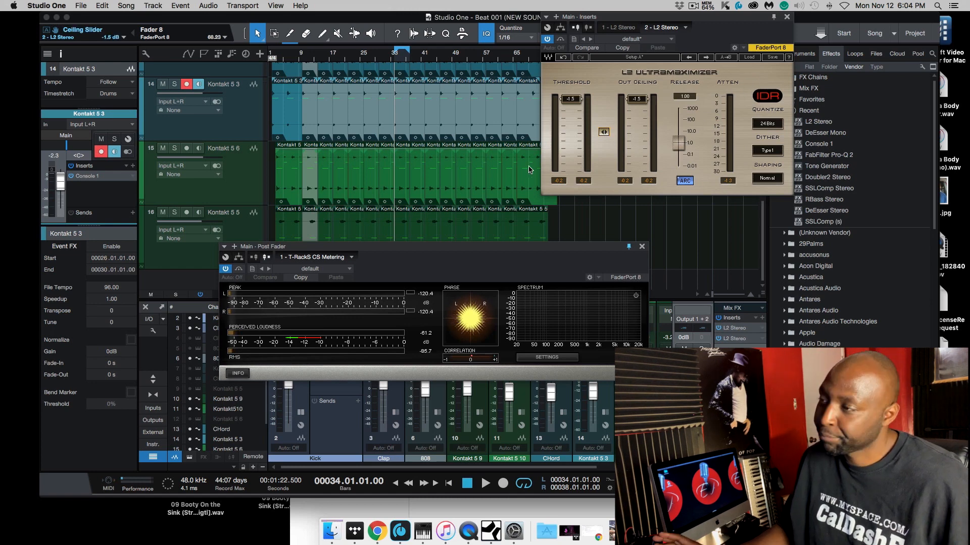
key("space")
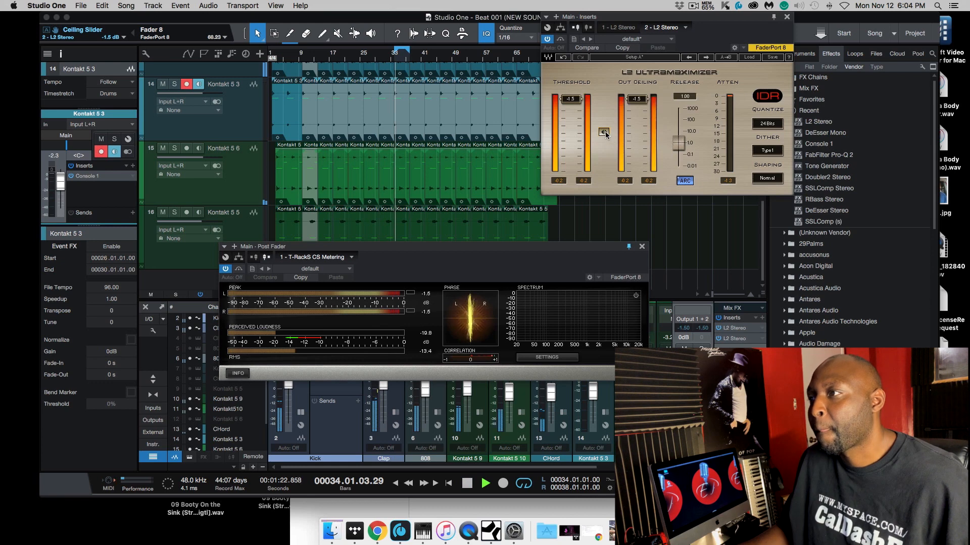
left_click_drag(571, 99, 571, 102)
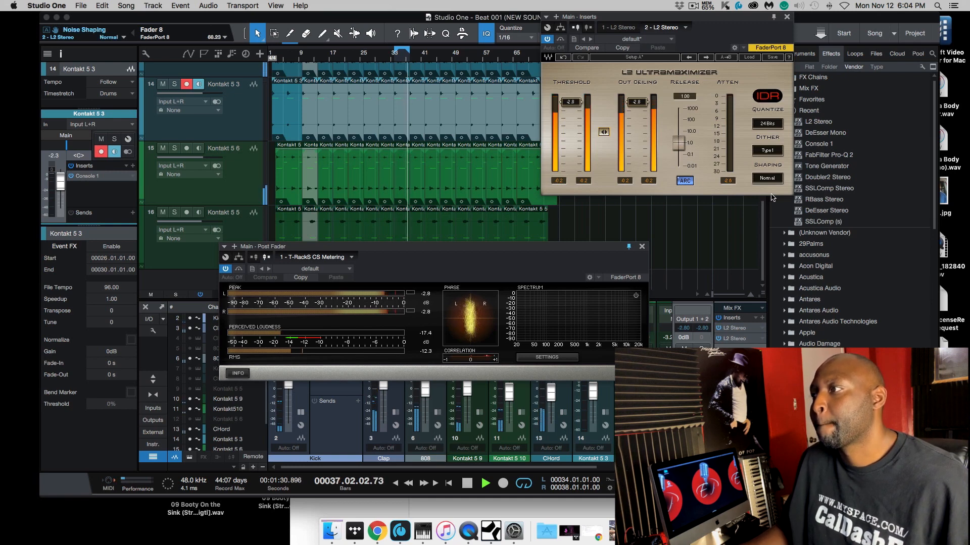
left_click(560, 39)
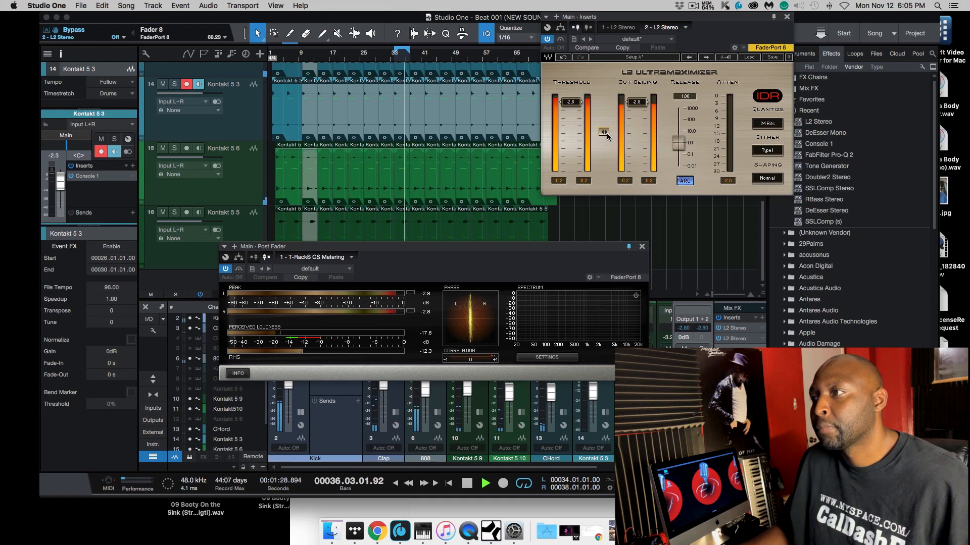
left_click_drag(607, 132, 607, 134)
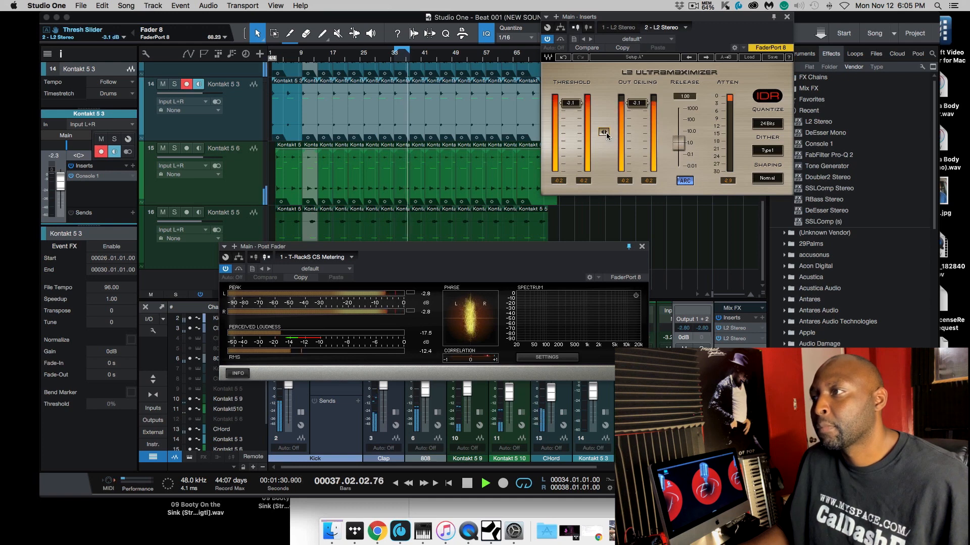
Compare the mix with the second L2 bypassed and active, and raise its out ceiling to -0.2 dB
left_click(561, 39)
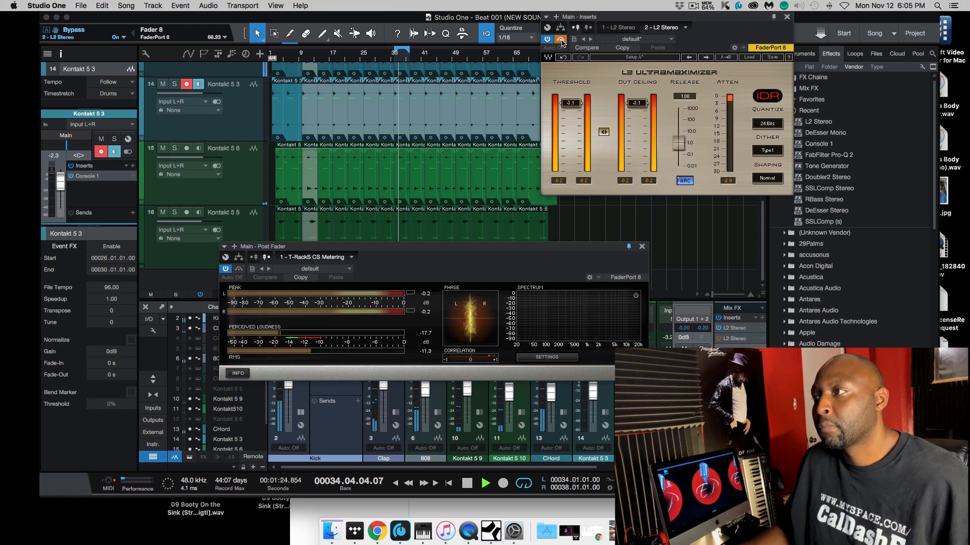
left_click(561, 39)
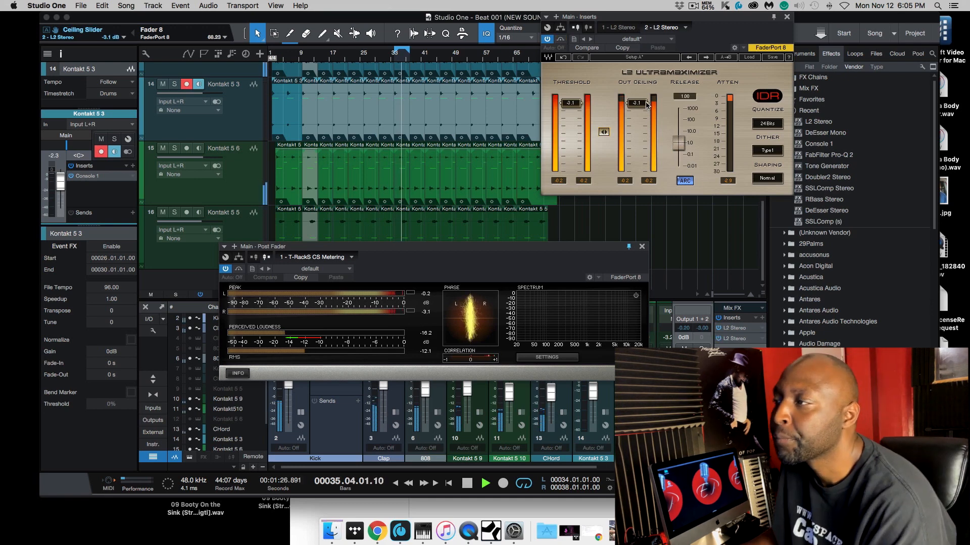
left_click_drag(636, 104, 637, 95)
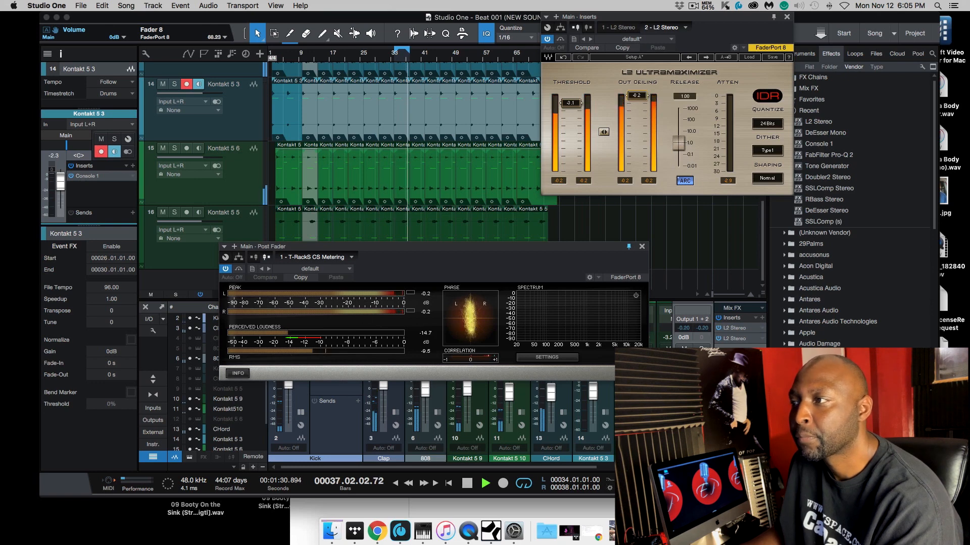
left_click(467, 485)
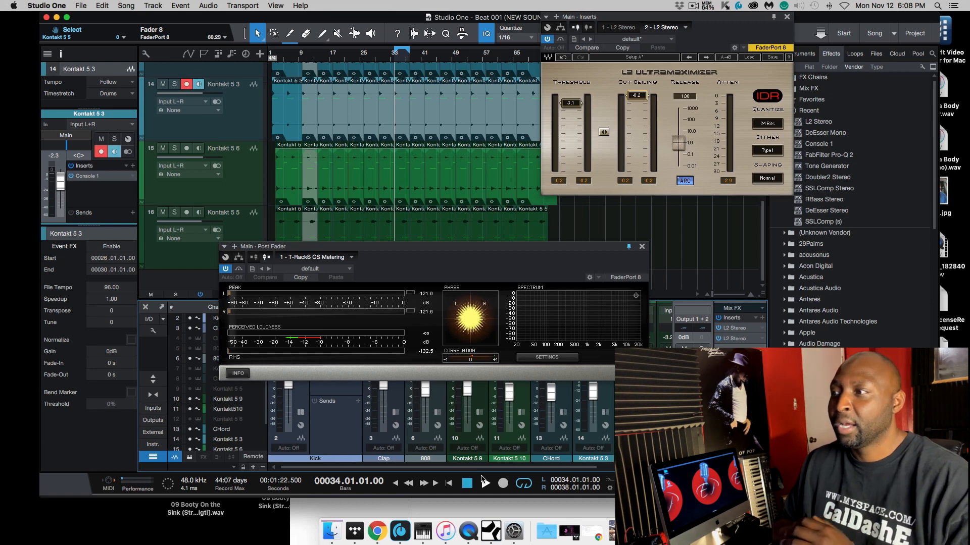
Search the effects for "tonal bala" and insert Tonal Balance Control ahead of both L2 limiters on the main output
left_click(786, 16)
left_click(933, 53)
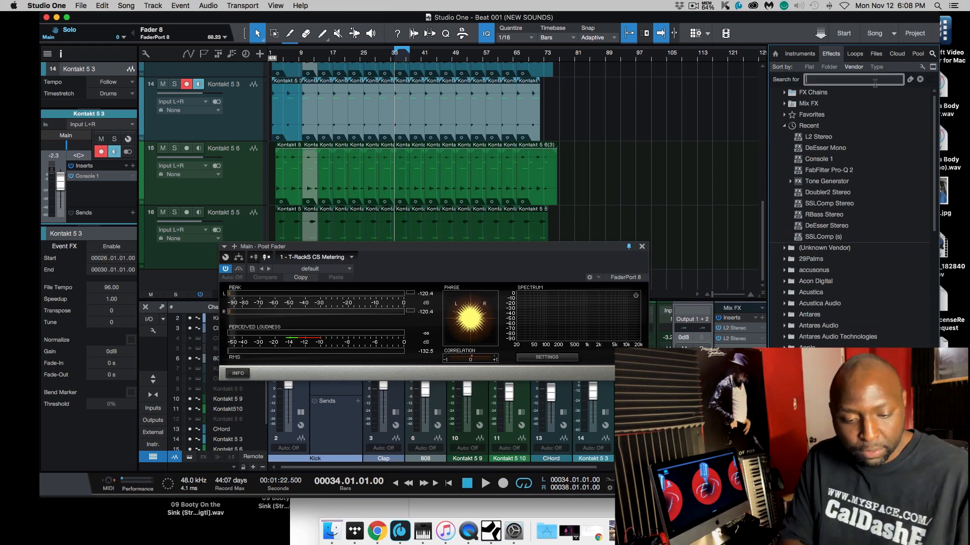
type("tonal bala")
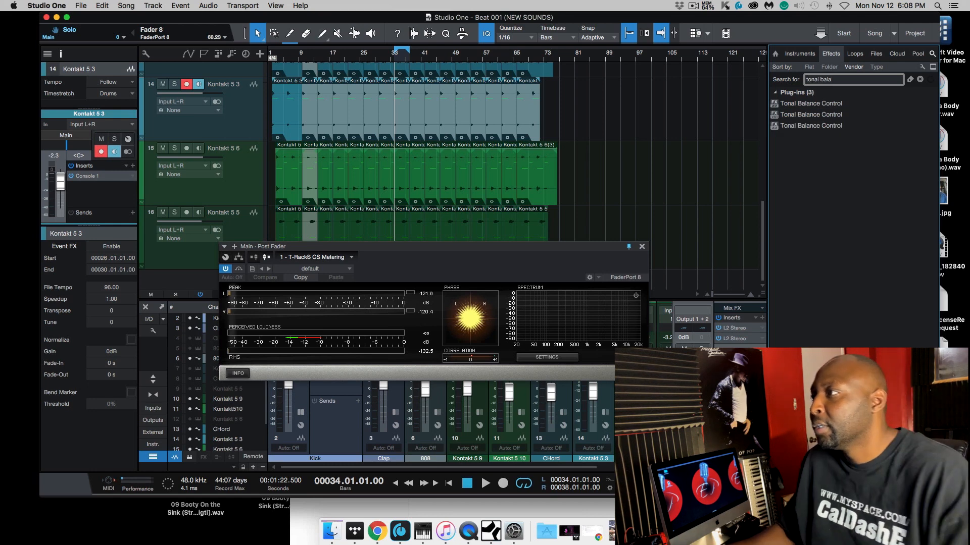
left_click(819, 114)
left_click(822, 105)
left_click_drag(823, 105, 740, 323)
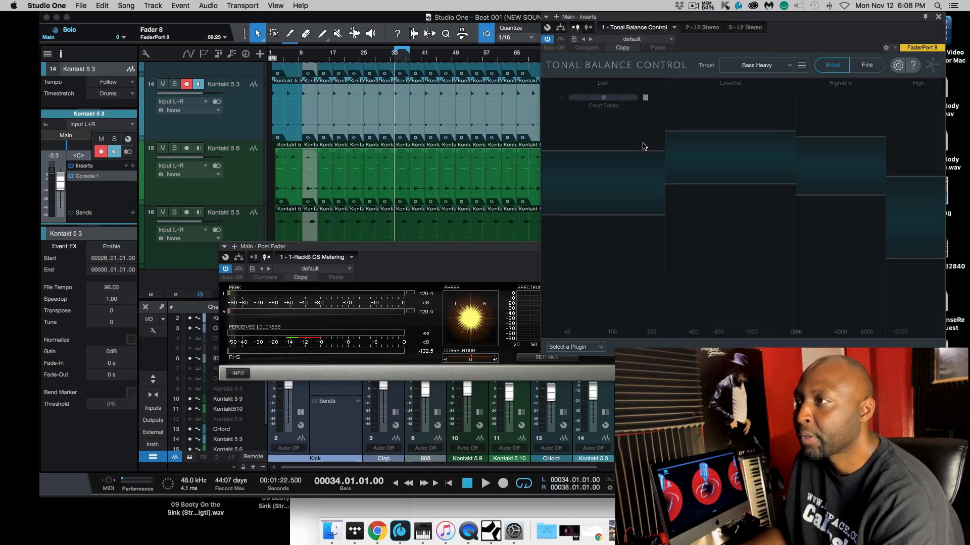
Play the loop and examine the mix's frequency bands against the Bass Heavy target in Tonal Balance Control
left_click_drag(814, 18, 595, 4)
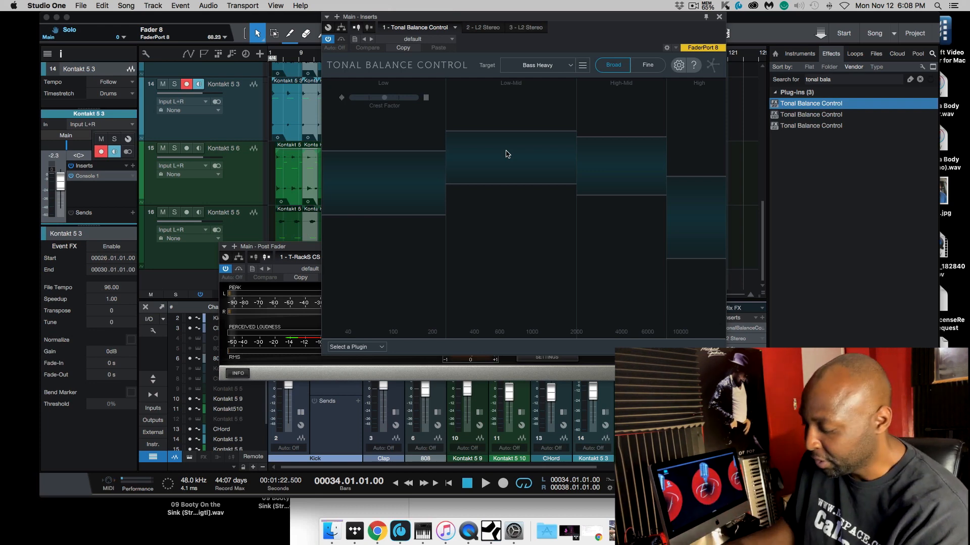
key("space")
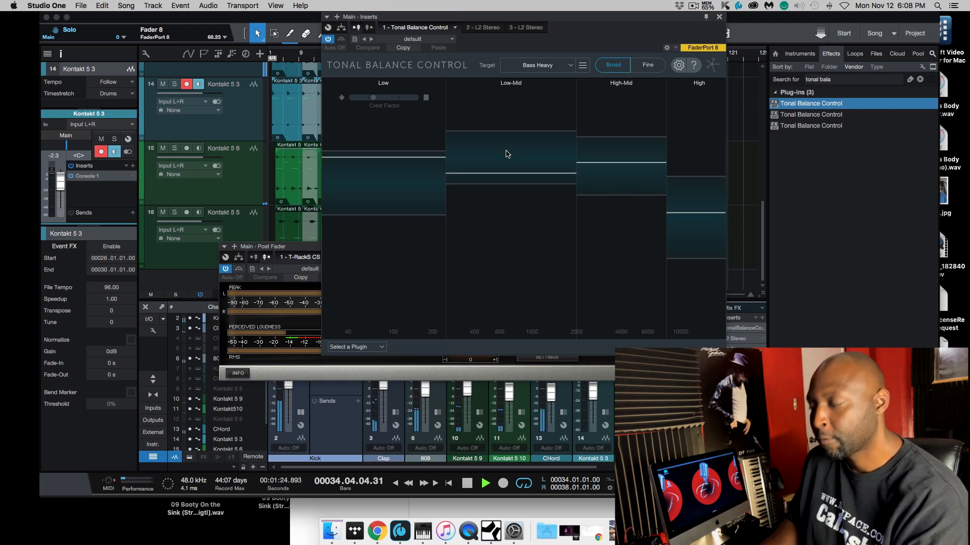
key("space")
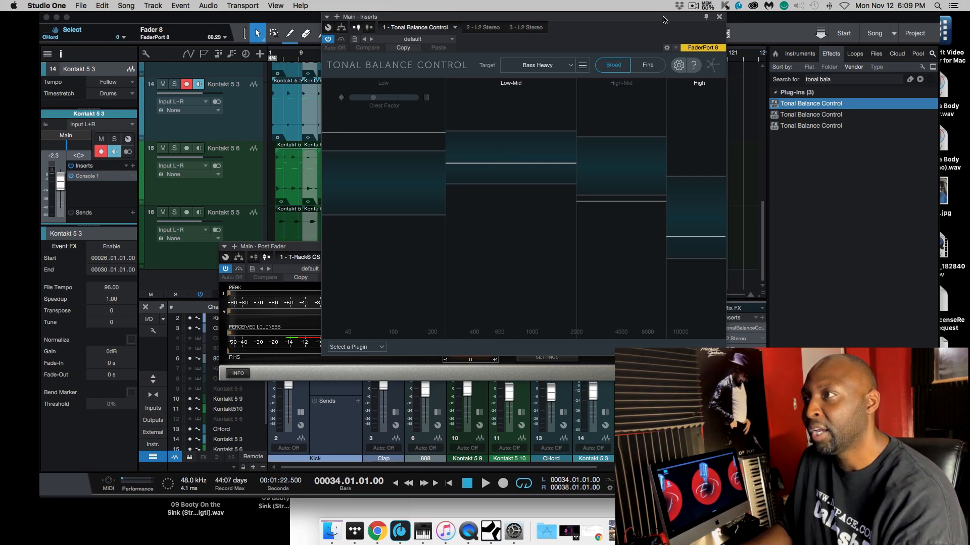
Bring up the 808 channel's Console 1 during loop playback and close the T-RackS CS Metering window
left_click_drag(642, 18, 837, 5)
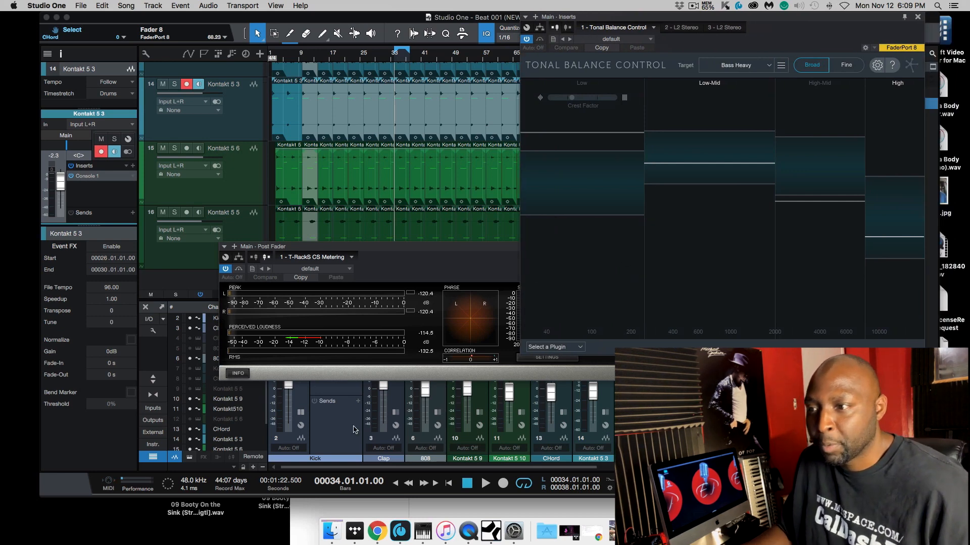
left_click(435, 398)
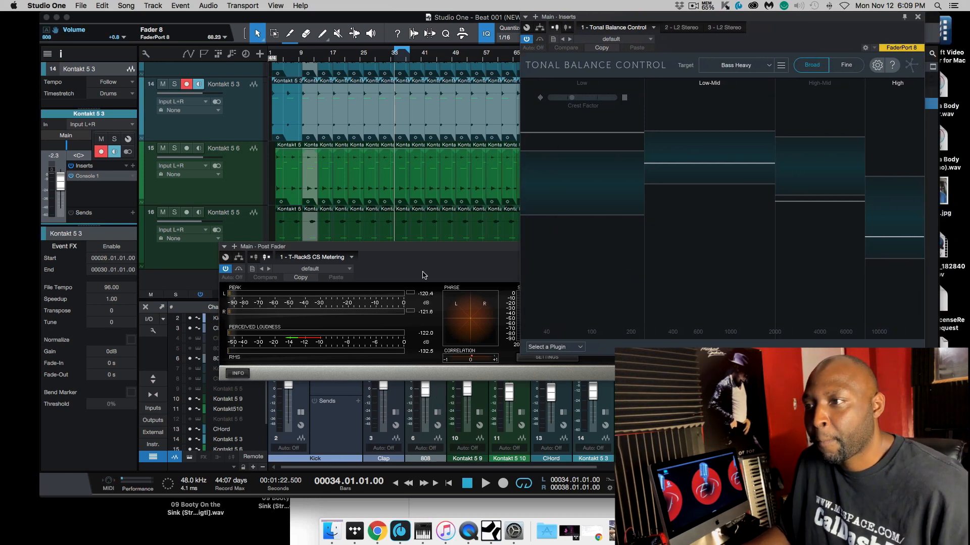
key("space")
left_click_drag(454, 247, 226, 217)
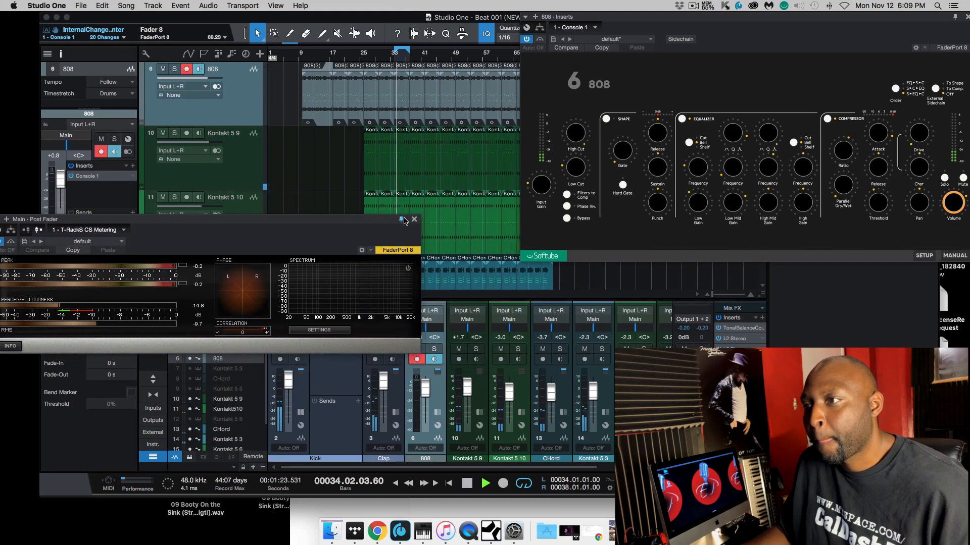
left_click(413, 219)
key("space")
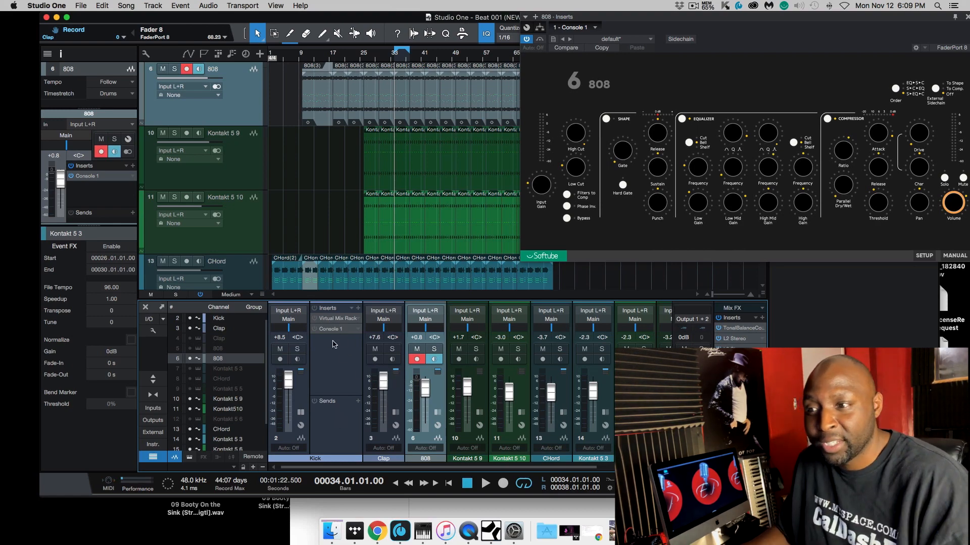
Lower the 808 channel's volume to -2.1 dB while the loop plays
left_click(438, 399)
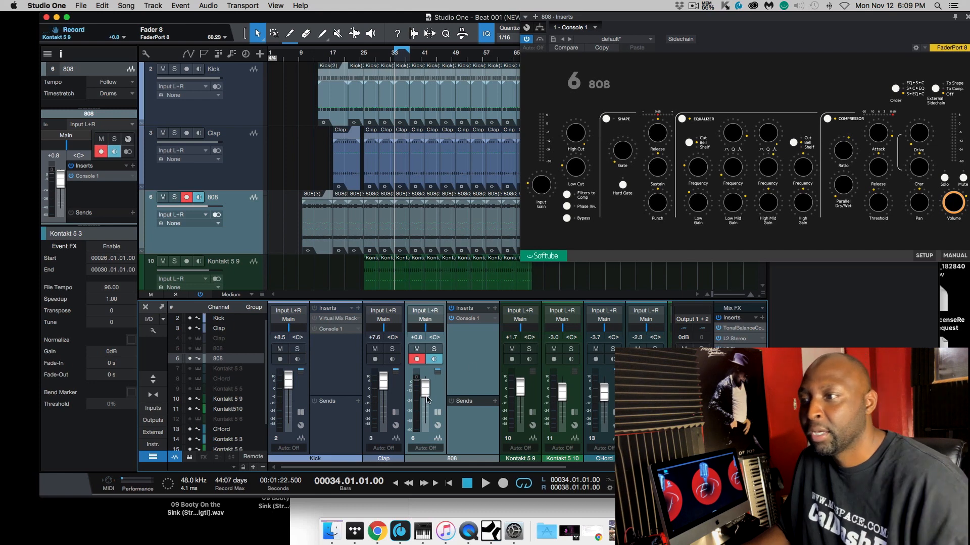
key("space")
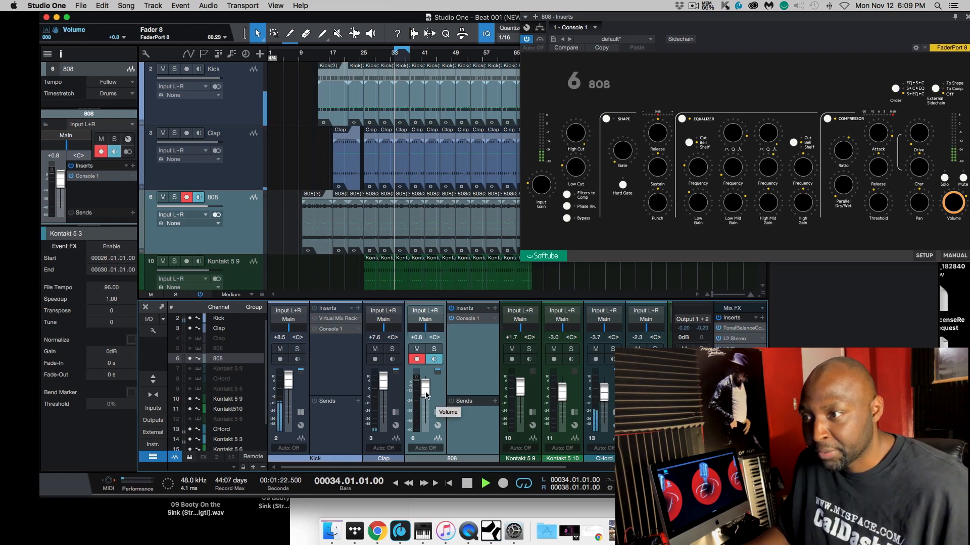
scroll(425, 395, "down", 3)
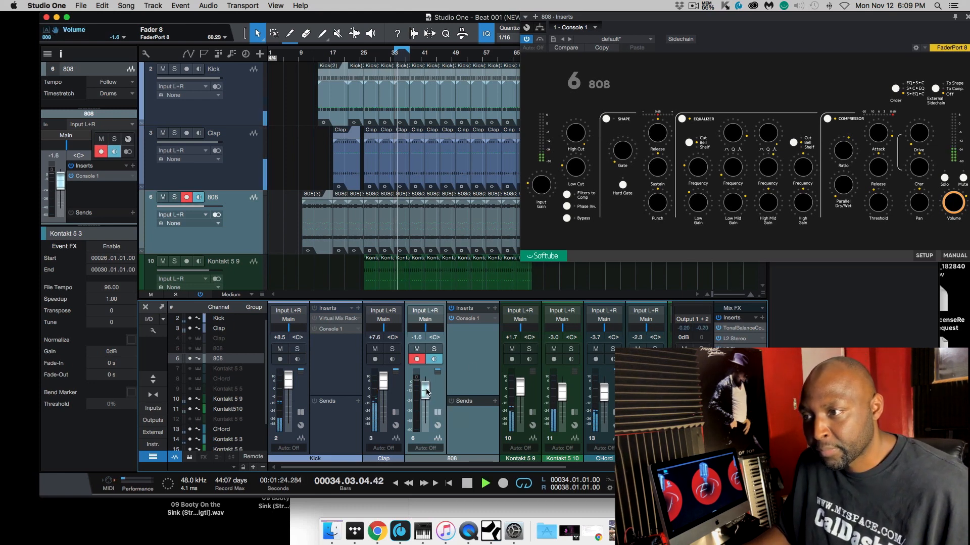
scroll(426, 393, "down", 1)
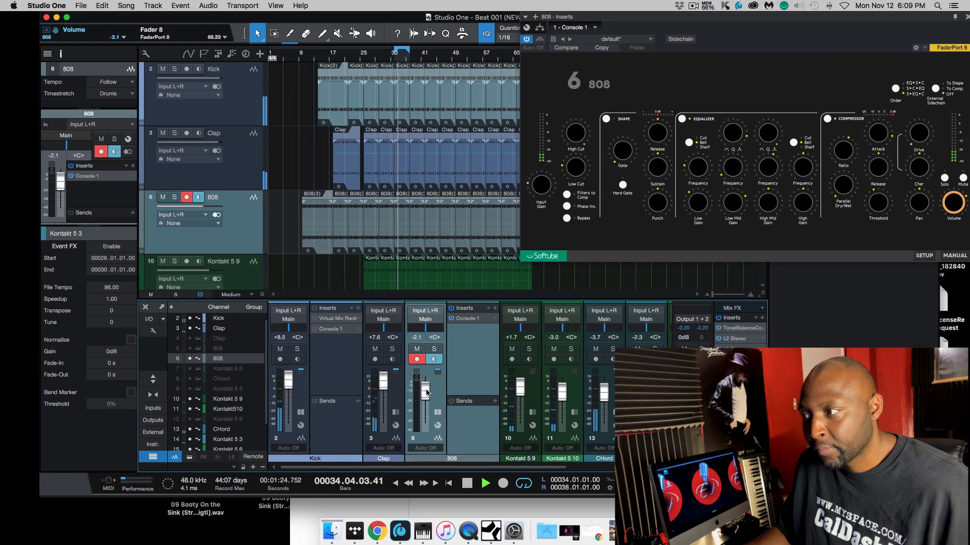
Examine the loop's frequency bands against the Bass Heavy target in Tonal Balance Control and close the plug-in
double_click(740, 327)
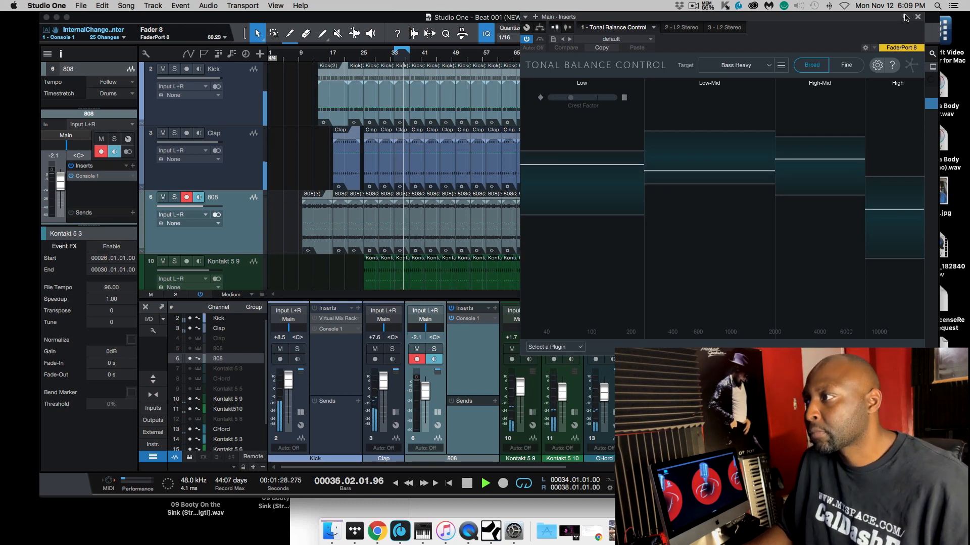
key("space")
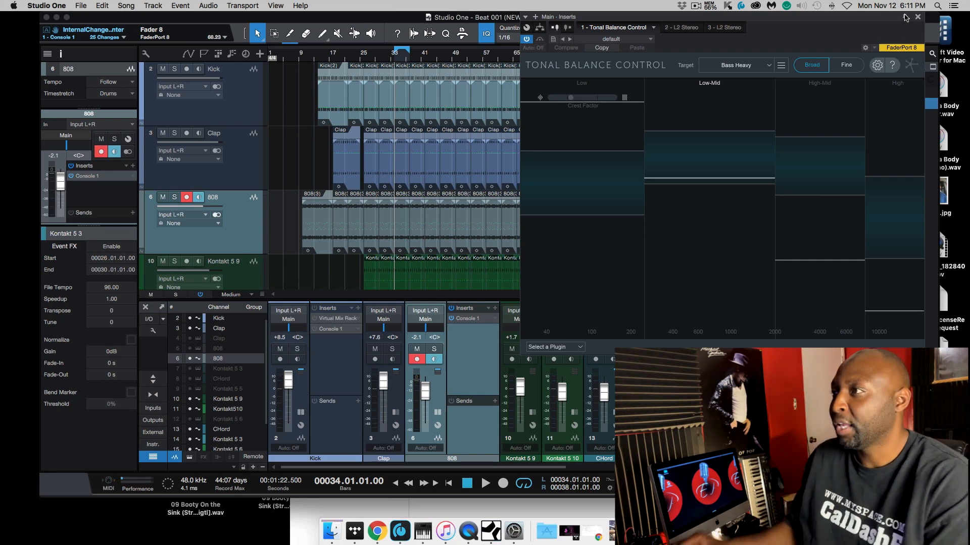
left_click(918, 16)
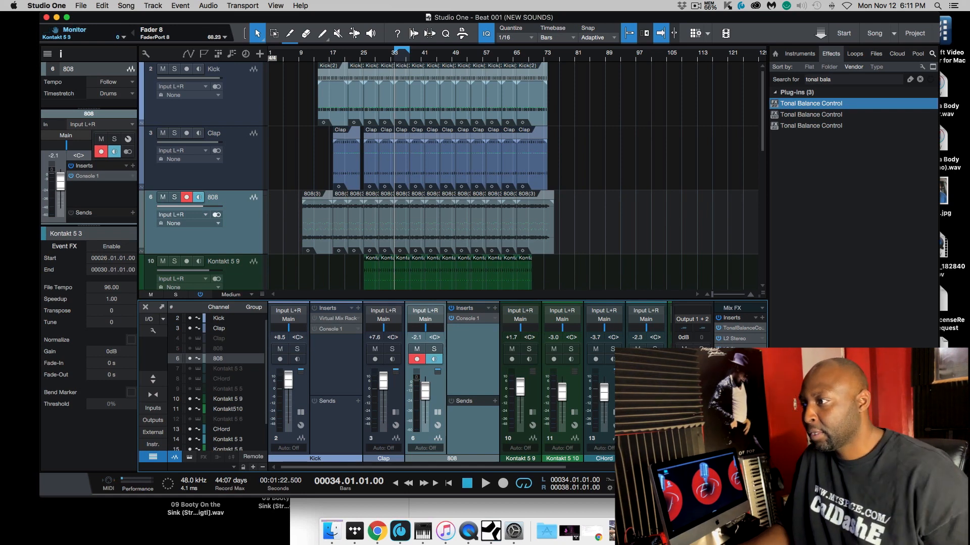
Bypass Tonal Balance Control and both L2 limiters on the main output, and play the beat from bar 22 with small track heights
left_click(719, 328)
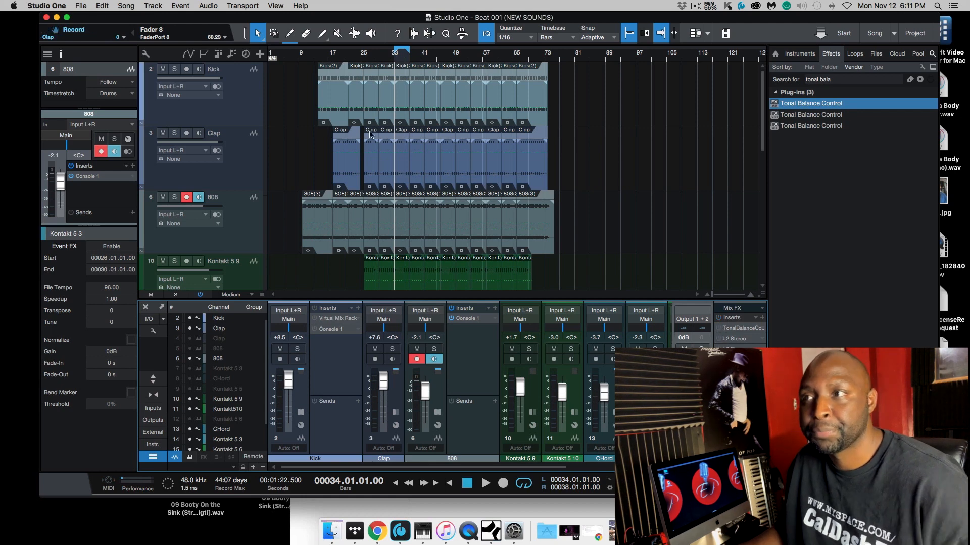
left_click(260, 296)
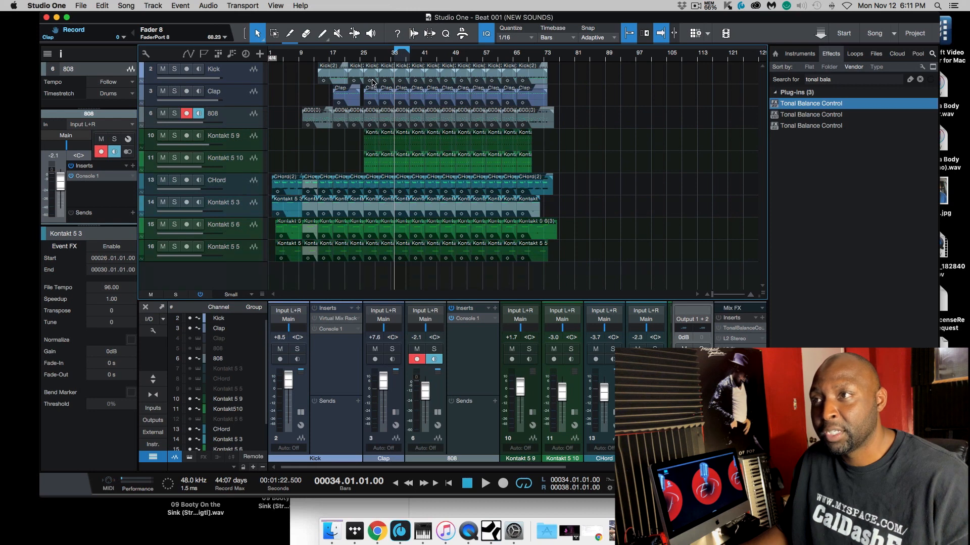
left_click(347, 60)
key("space")
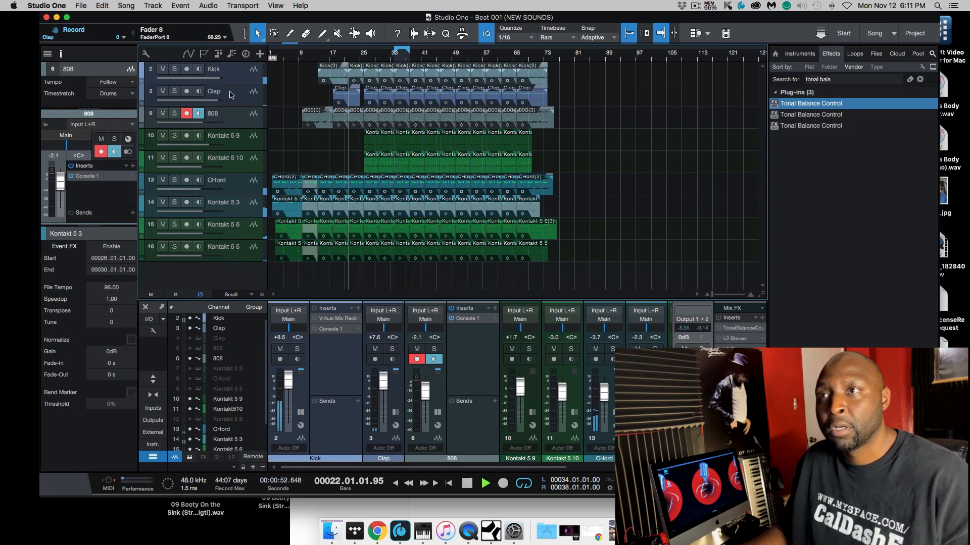
key("space")
Mute all tracks from Clap through Kontakt 5 5 together, leaving only the Kick unmuted
left_click(235, 93)
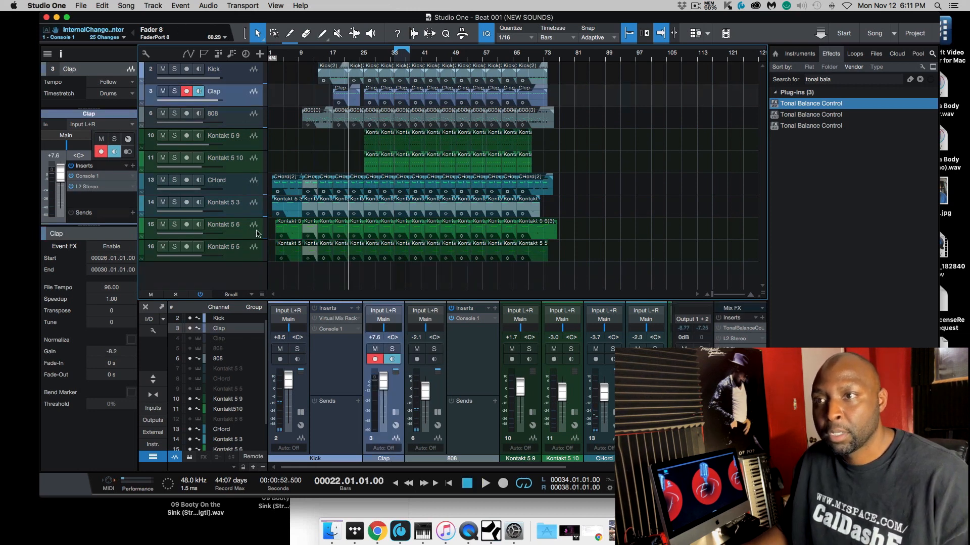
left_click(239, 258)
left_click_drag(163, 91, 162, 247)
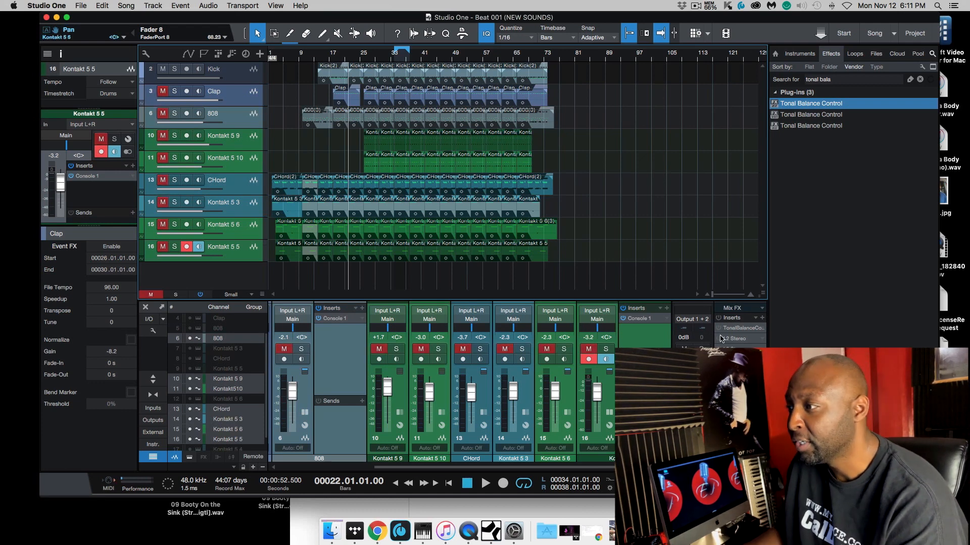
Reactivate the first L2 on the main output and set its threshold to -10.0 dB
left_click(740, 343)
left_click(718, 339)
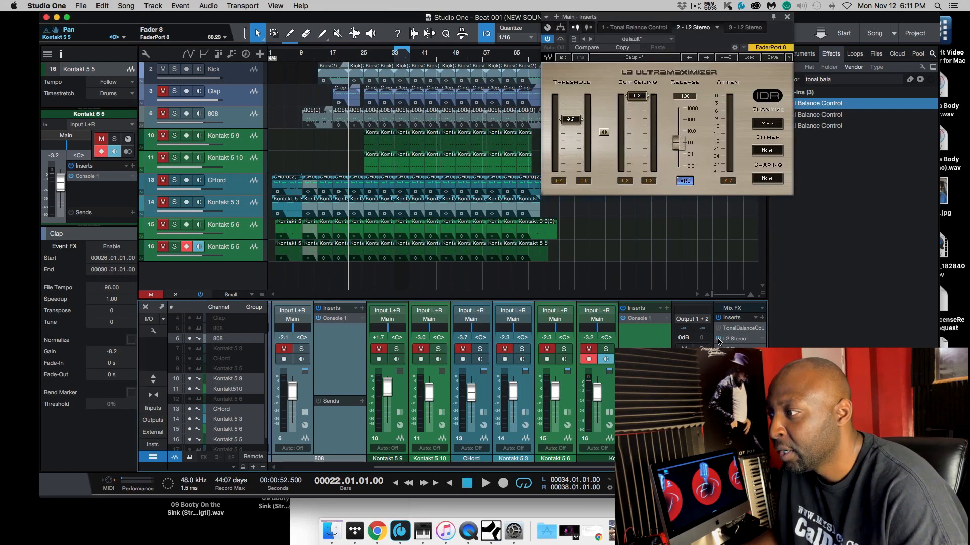
left_click(718, 339)
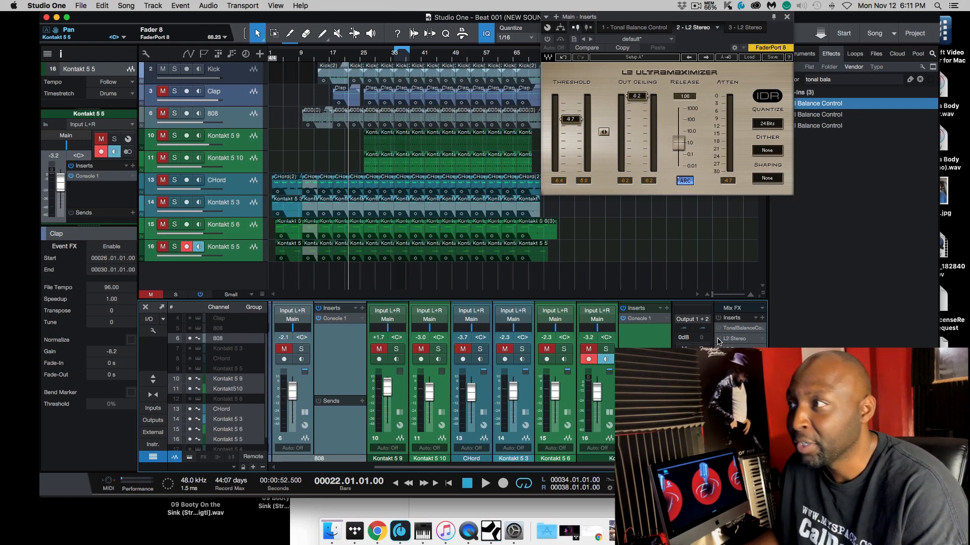
left_click_drag(571, 119, 572, 121)
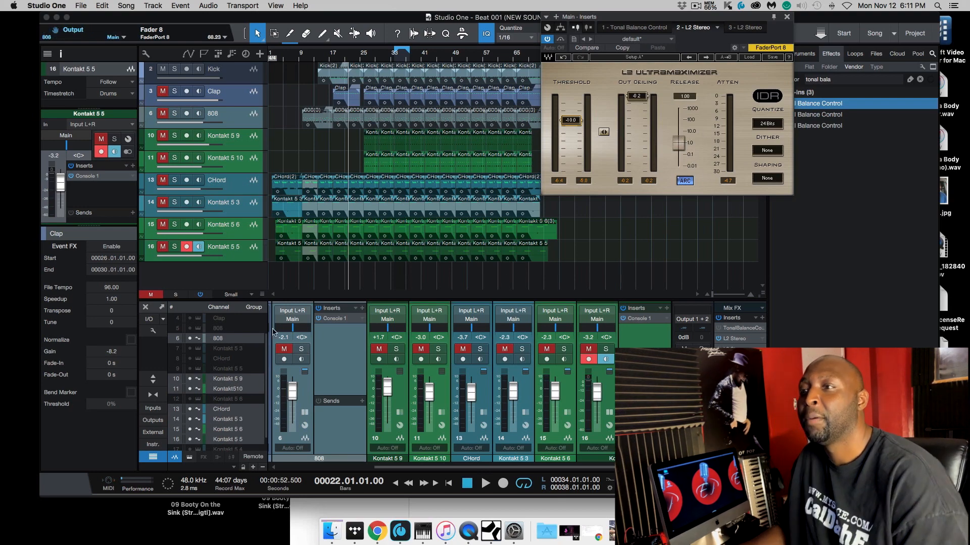
left_click(285, 349)
key("space")
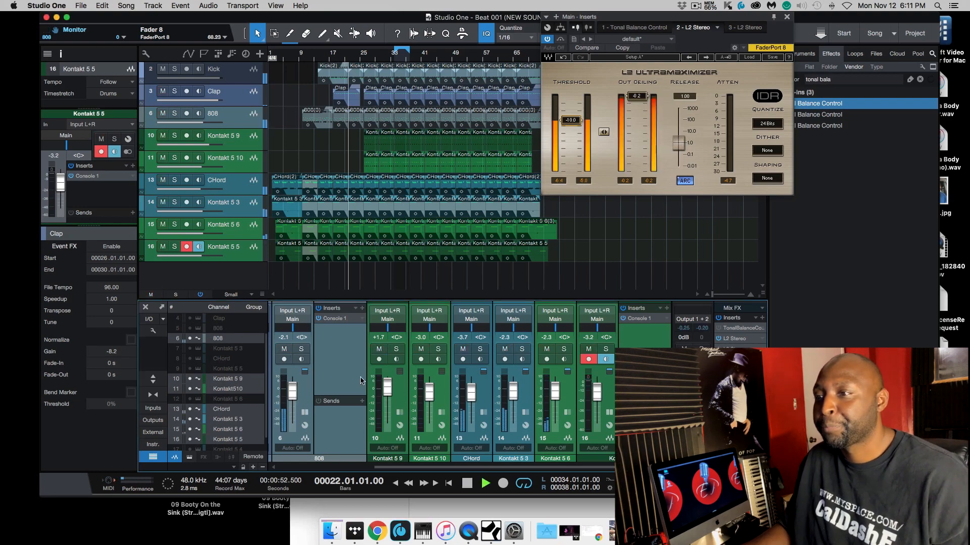
key("space")
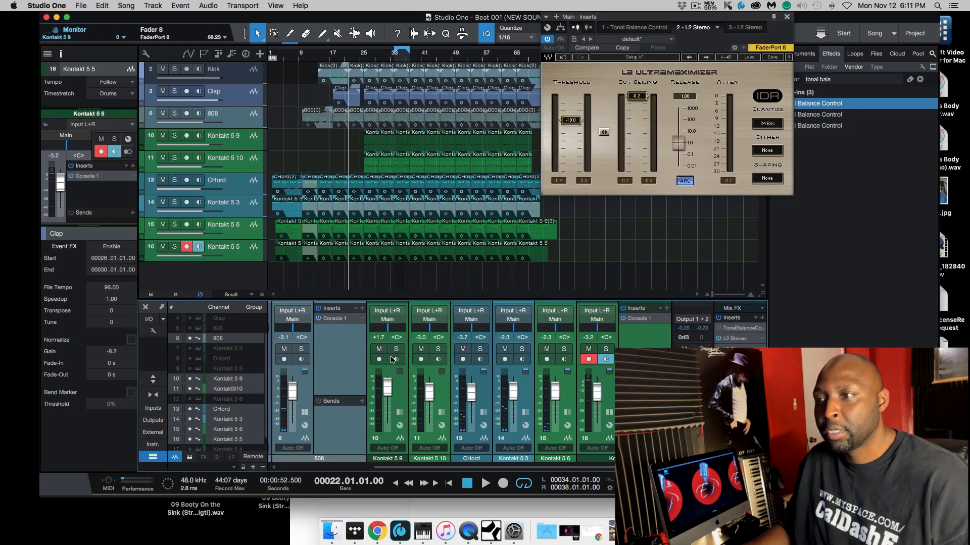
Unmute only the 808 alongside the Kick, leave it disarmed during playback, and close its Console 1 window
left_click(284, 349, "alt")
left_click(283, 359)
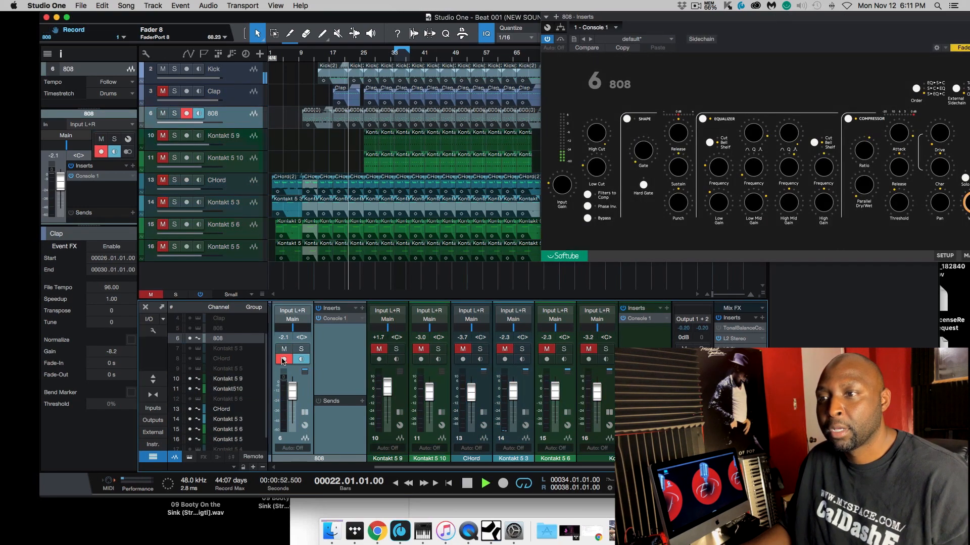
left_click(283, 359)
key("space")
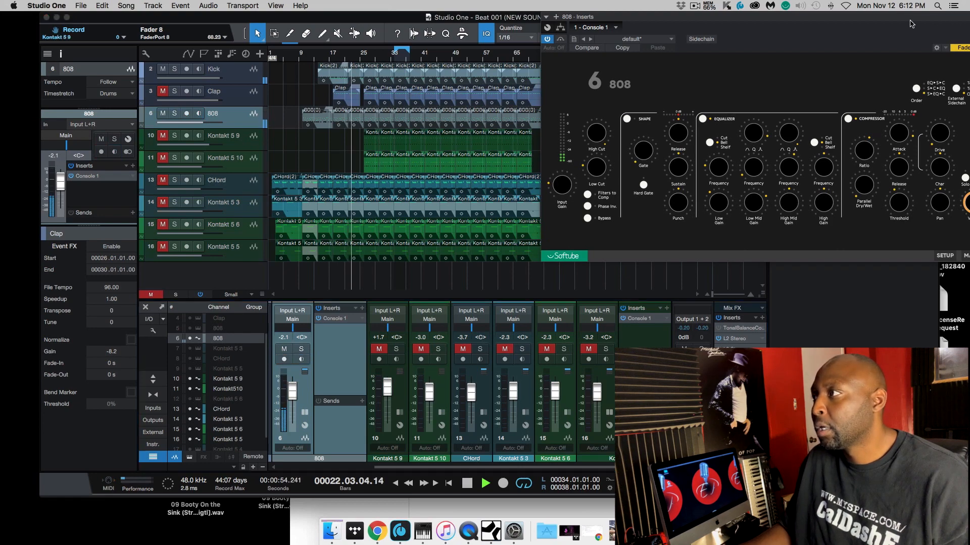
left_click_drag(912, 23, 716, 53)
left_click(794, 46)
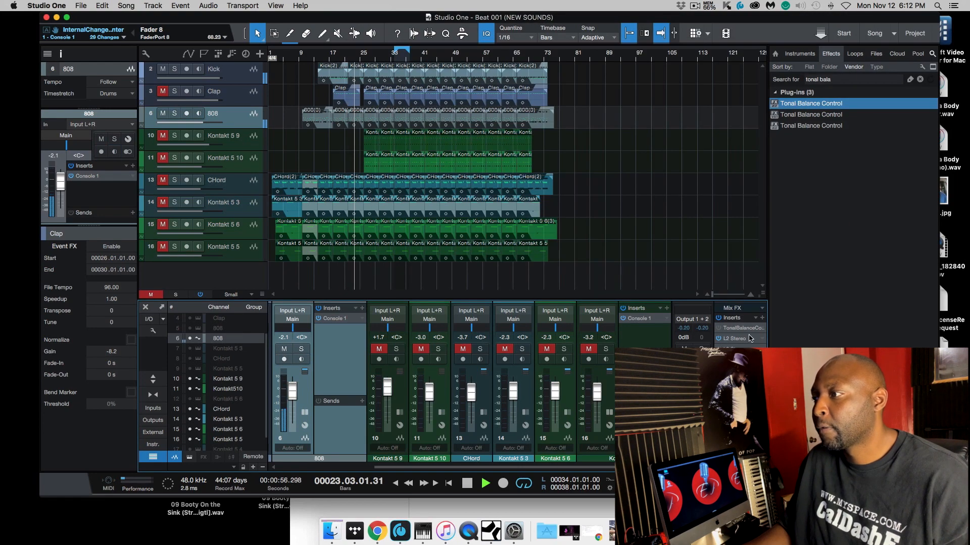
Reopen the main output's first L2, pin its window, and reset its peak readouts while the Kick and 808 play
left_click(750, 339)
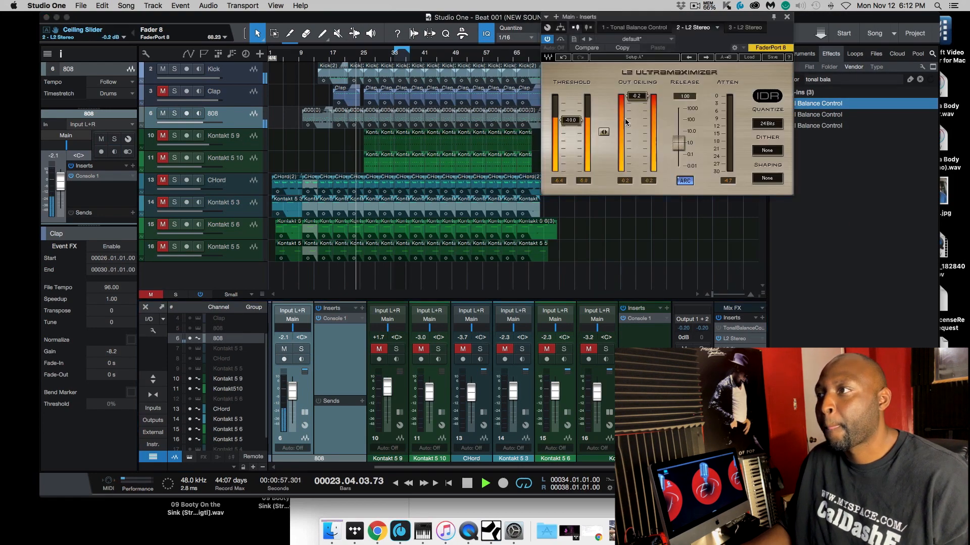
left_click(773, 16)
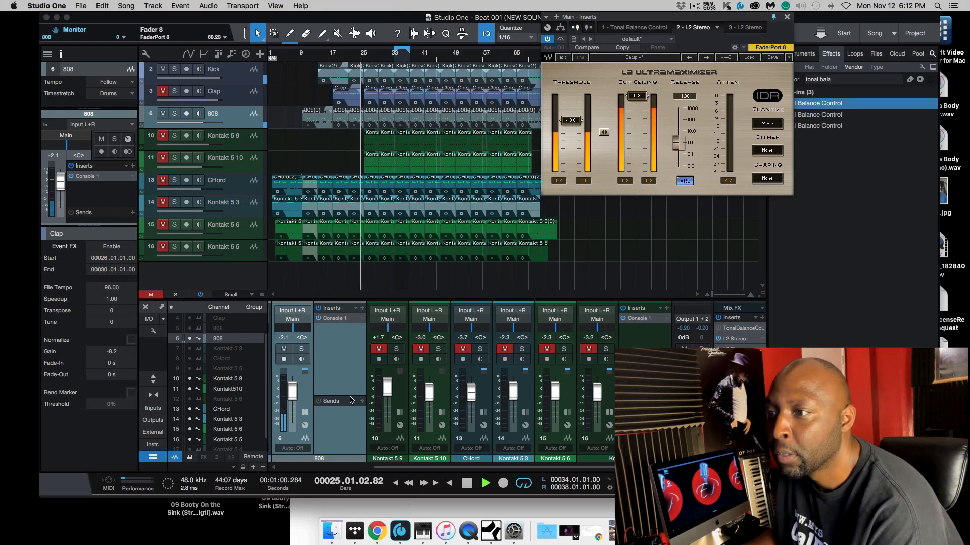
left_click(283, 359)
left_click(284, 359)
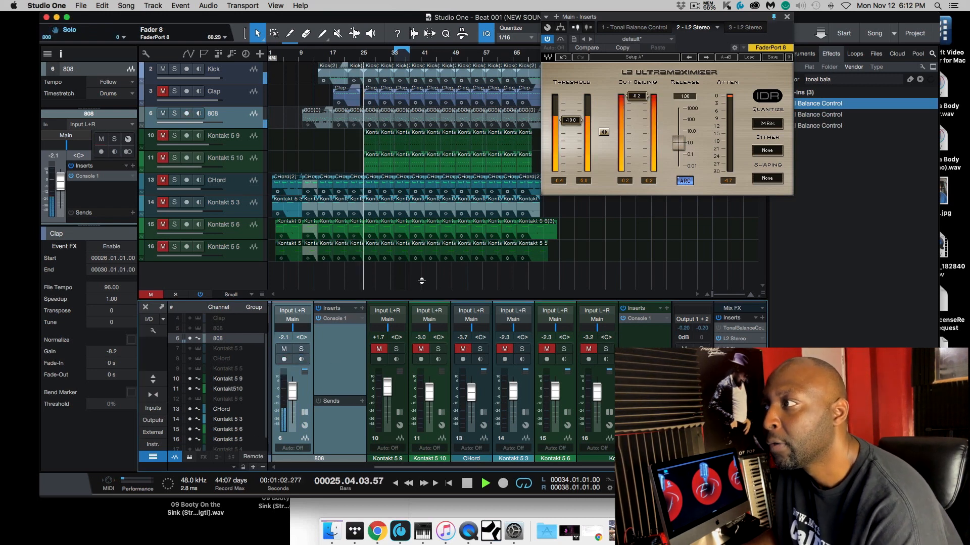
left_click(727, 181)
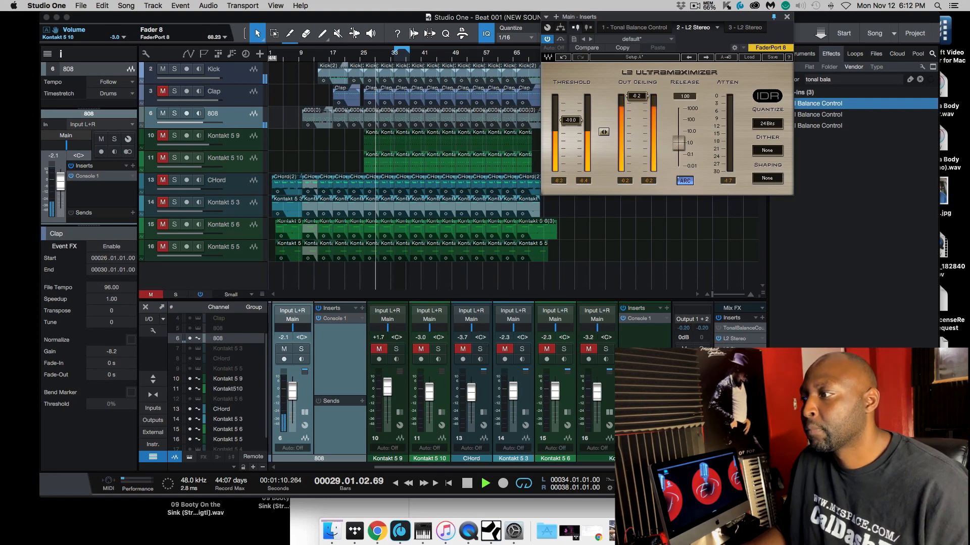
Open T-RackS CS Metering from the main output's post-fader inserts and arrange it directly below the L2 window
double_click(739, 412)
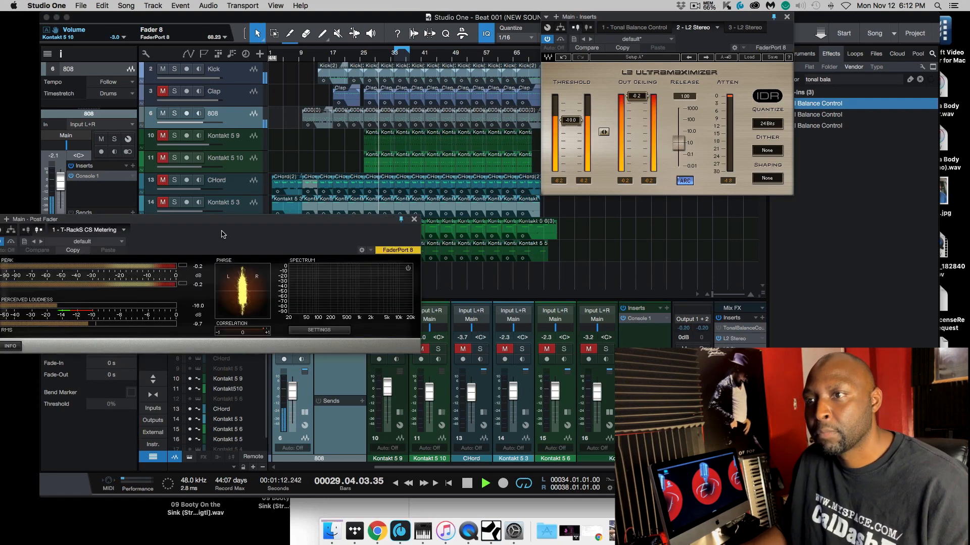
left_click_drag(227, 222, 955, 152)
left_click_drag(916, 213, 898, 252)
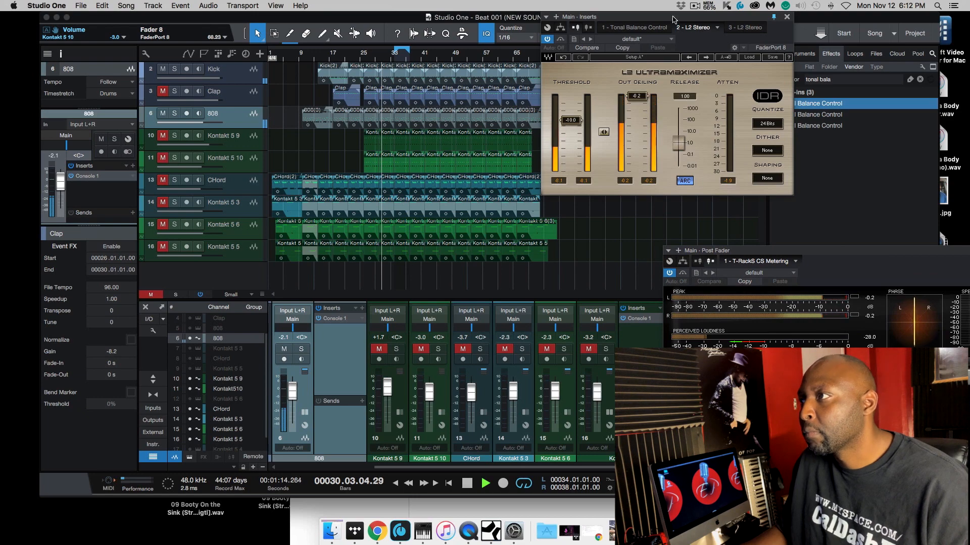
left_click_drag(682, 18, 828, 17)
left_click_drag(798, 254, 826, 207)
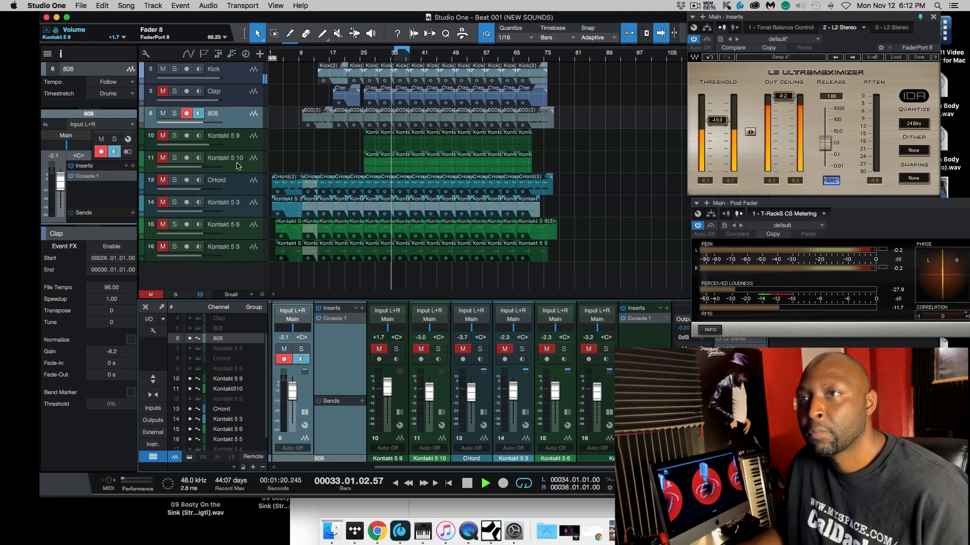
Unmute the Clap, disarm it, and lower its volume to +2.7 dB
left_click(163, 91)
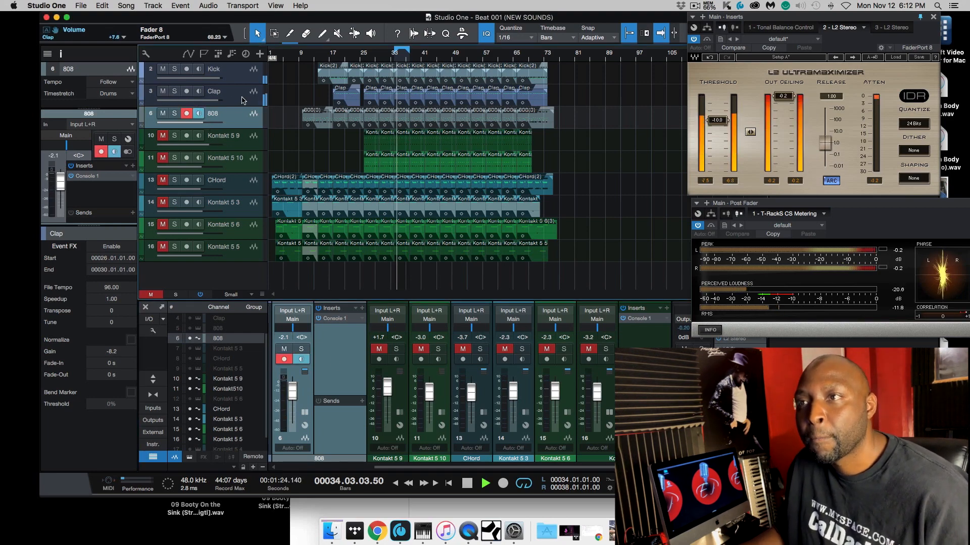
left_click(226, 101)
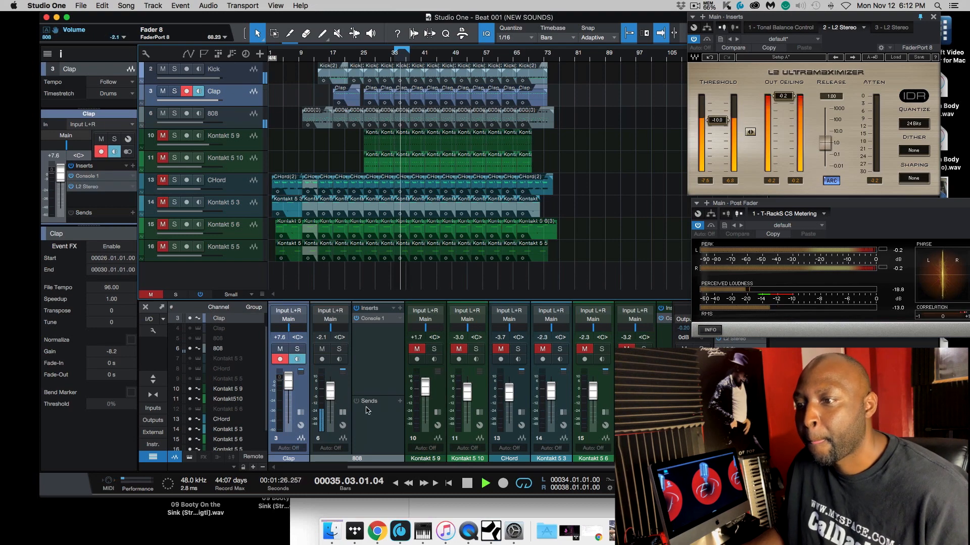
left_click(280, 360)
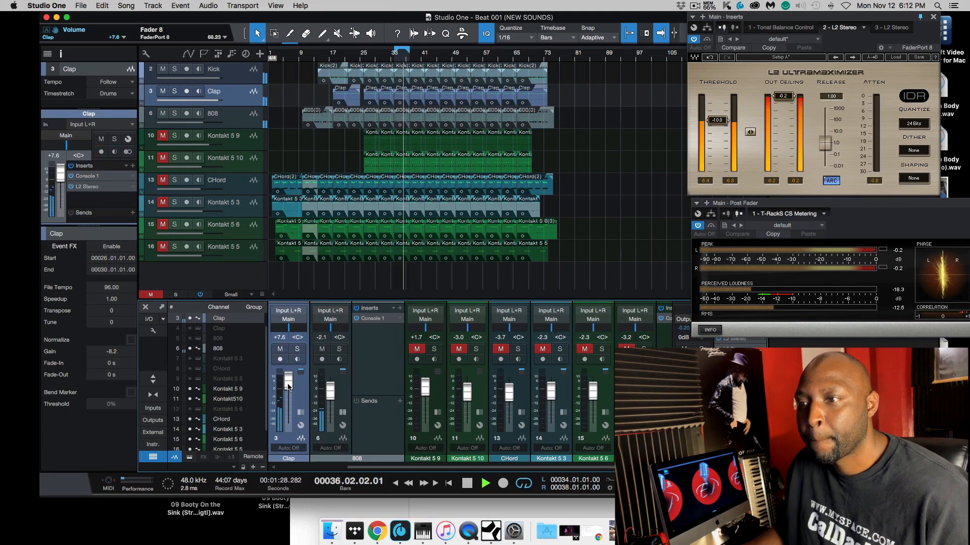
left_click_drag(288, 385, 289, 392)
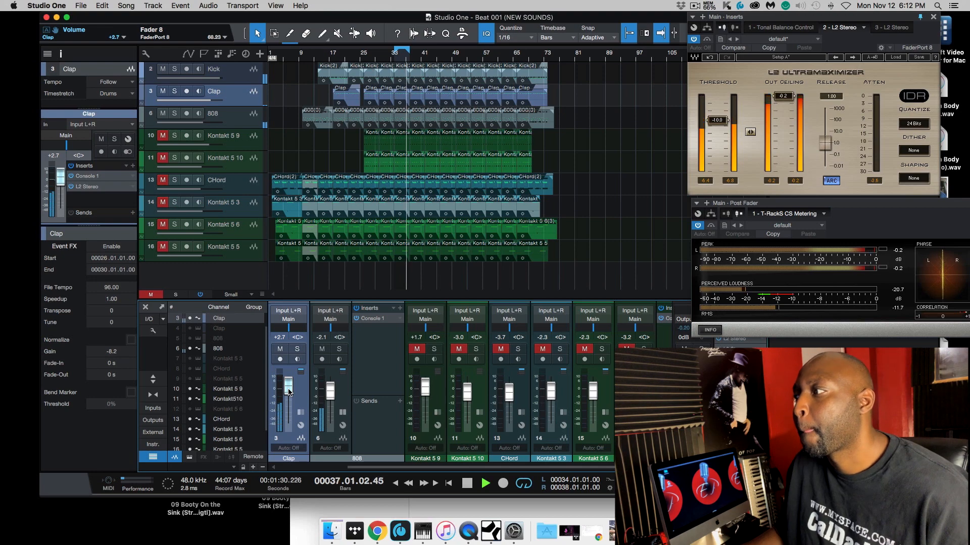
Unmute Kontakt 5 9 and Kontakt 5 10, and set their volumes to +0.8 dB and -6.0 dB
left_click(417, 349)
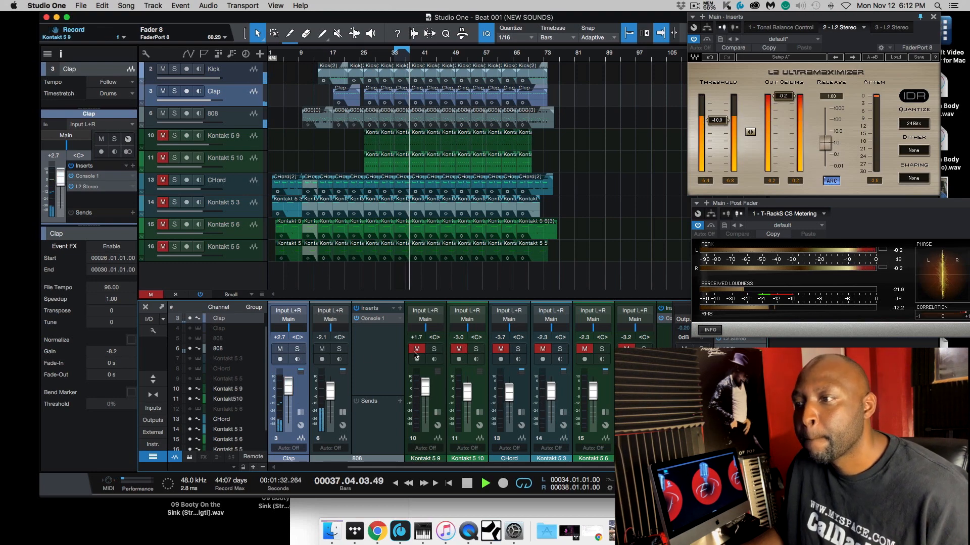
left_click(458, 349)
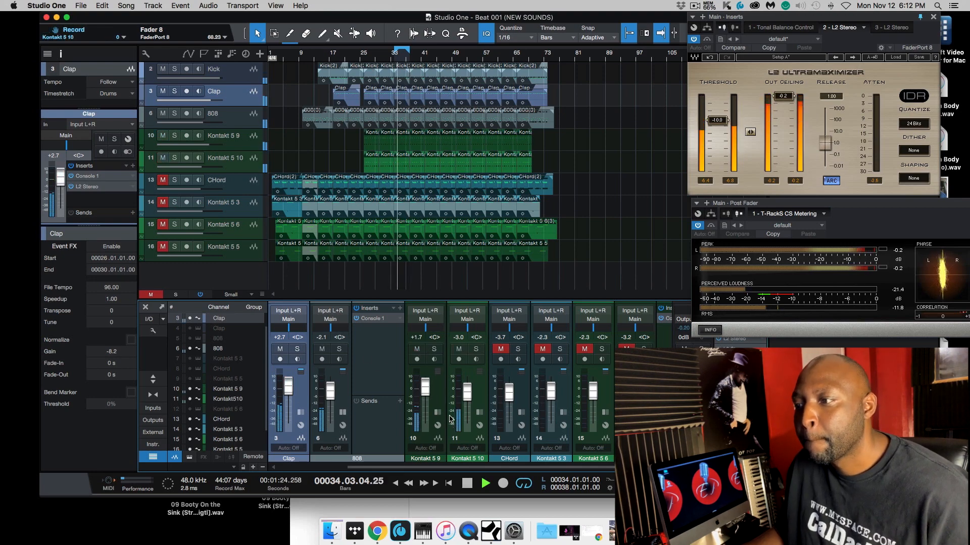
left_click_drag(469, 397, 469, 402)
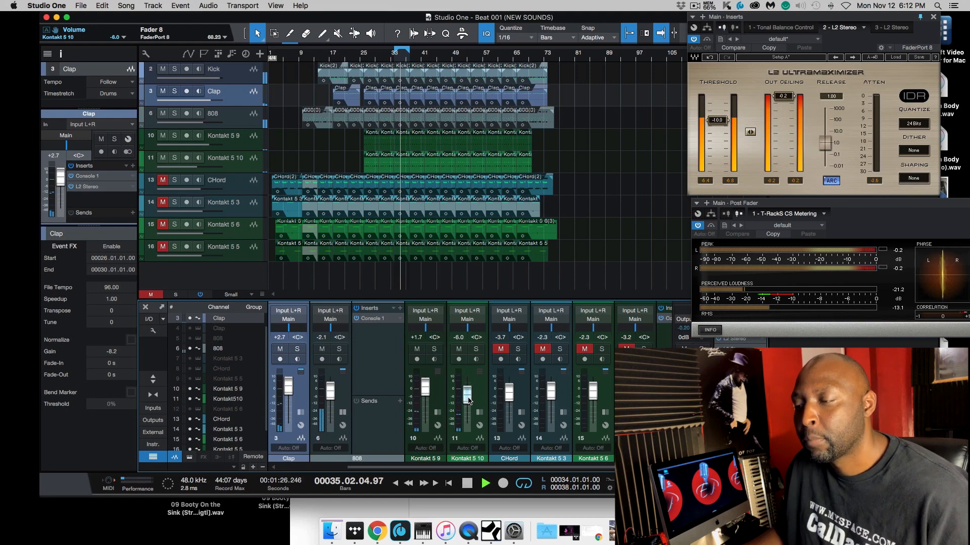
left_click_drag(424, 388, 424, 389)
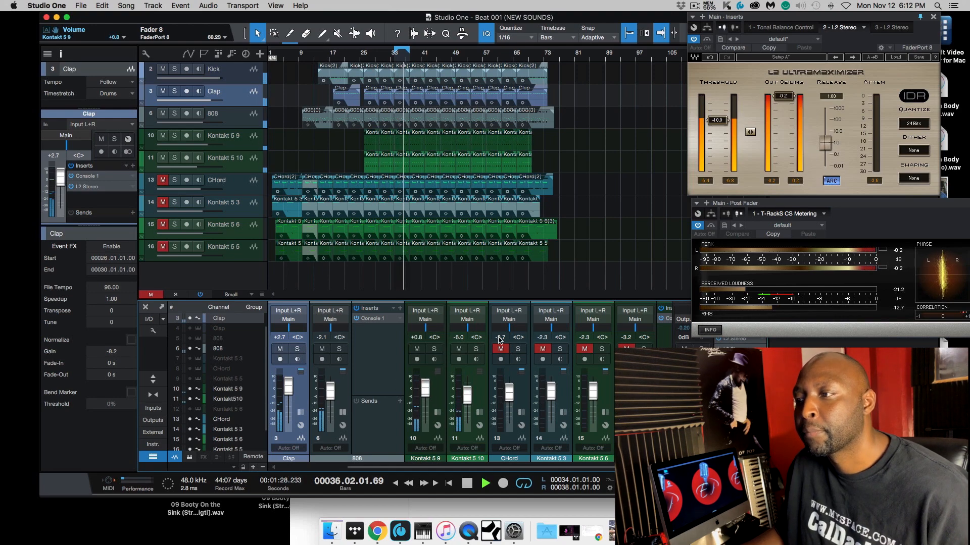
Unmute CHord and Kontakt 5 3, setting their volumes to -7.0 dB and -1.1 dB and leaving Kontakt 5 3 disarmed
left_click(501, 349)
left_click_drag(513, 391, 508, 396)
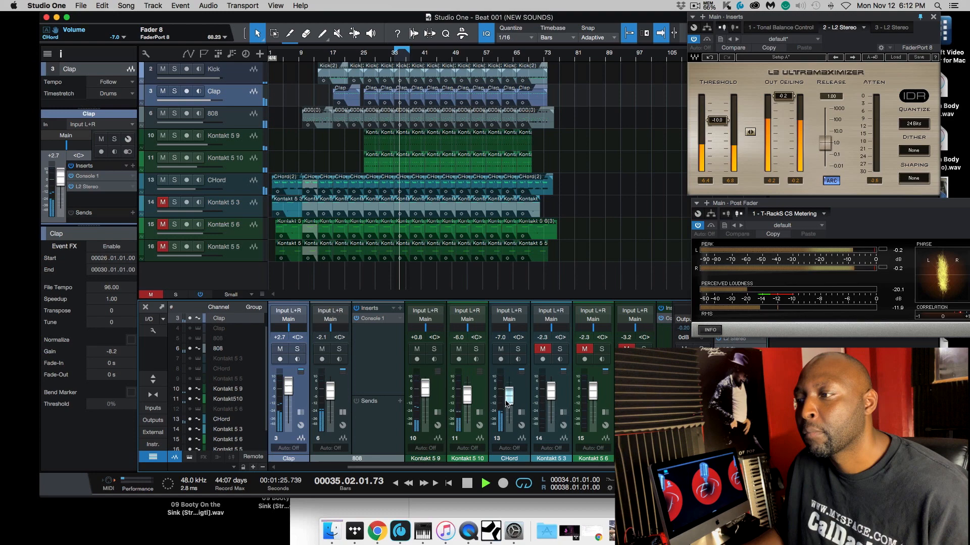
left_click(543, 349)
left_click_drag(550, 404, 551, 399)
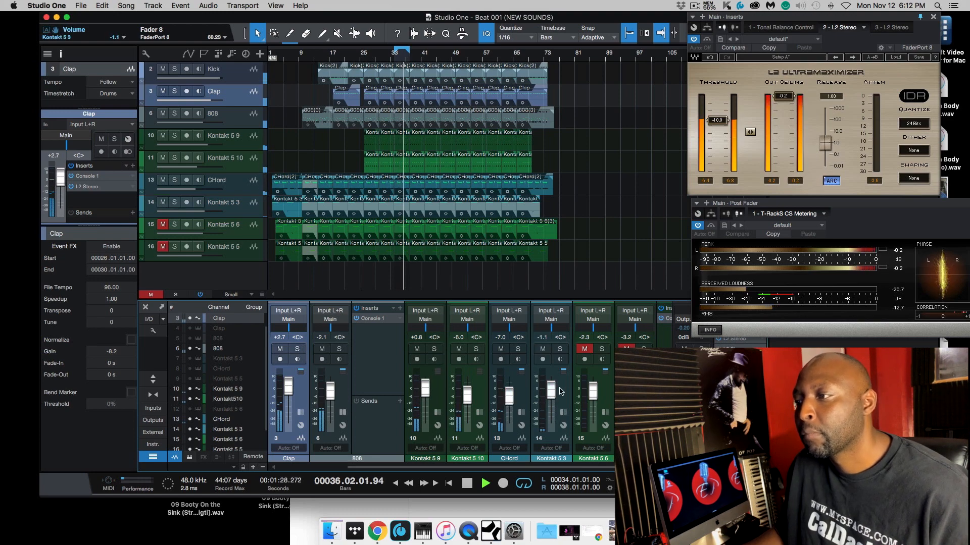
left_click(543, 361)
left_click(544, 360)
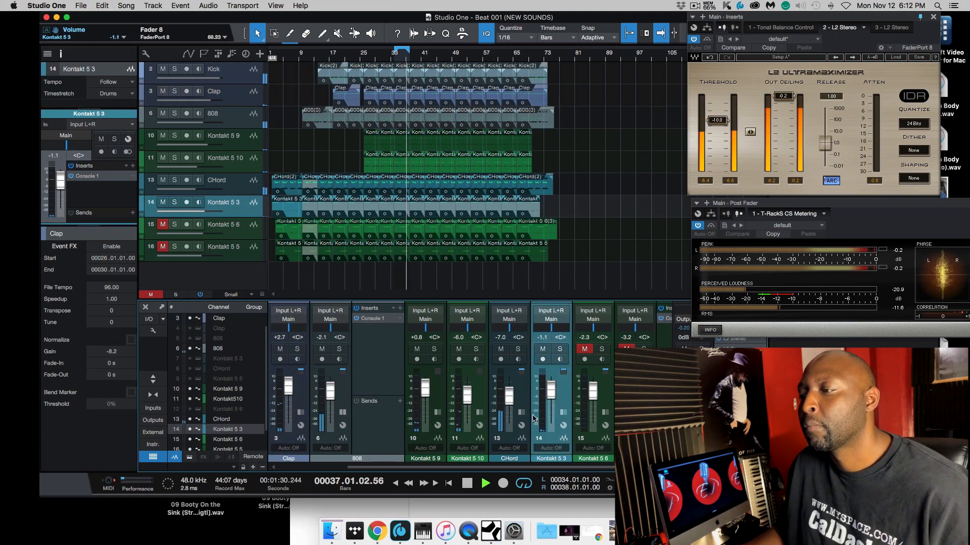
Lower Kontakt 5 3 to -3.6 dB, and unmute Kontakt 5 6 and Kontakt 5 5 at -5.5 dB each with Kontakt 5 5 disarmed
left_click_drag(551, 396, 593, 394)
left_click(584, 349)
left_click(627, 349)
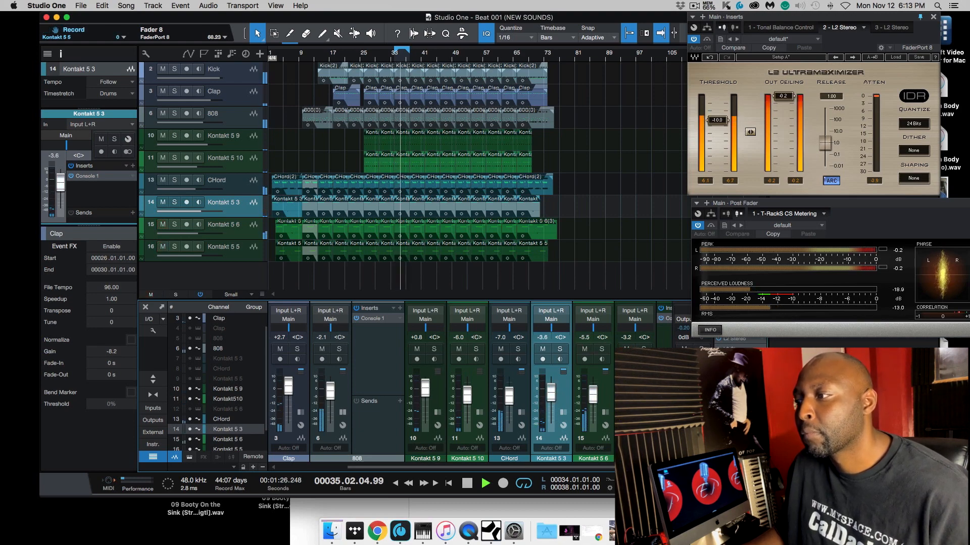
left_click(626, 359)
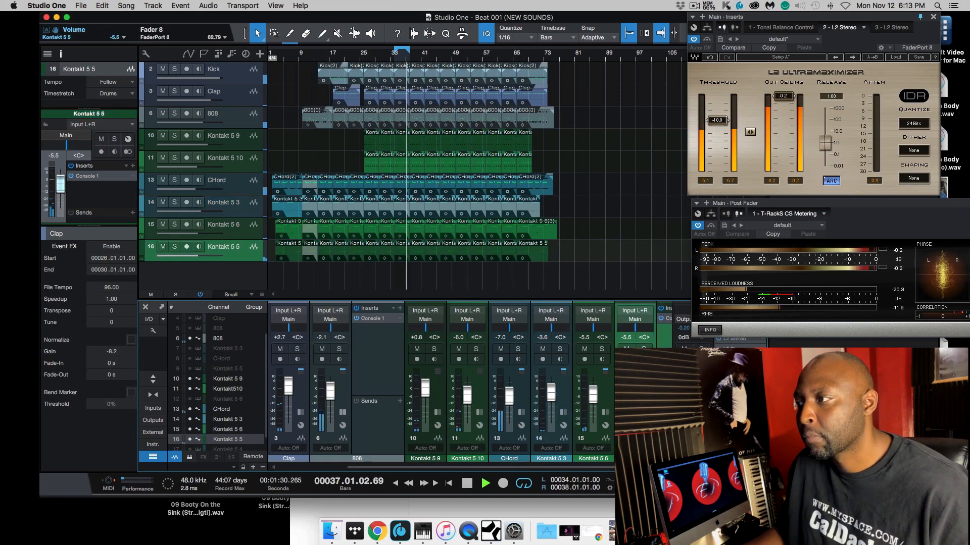
Rebalance Kontakt 5 6 to -4.5 dB, Kontakt 5 5 to -7.0 dB and Kontakt 5 3 to -5.0 dB, and stop playback
scroll(596, 404, "up", 1)
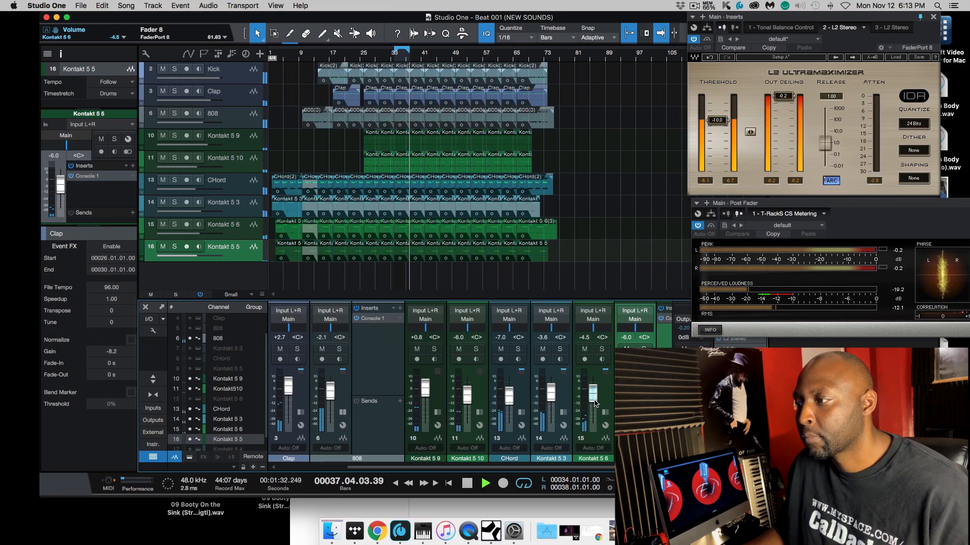
scroll(634, 396, "down", 1)
scroll(549, 397, "down", 1)
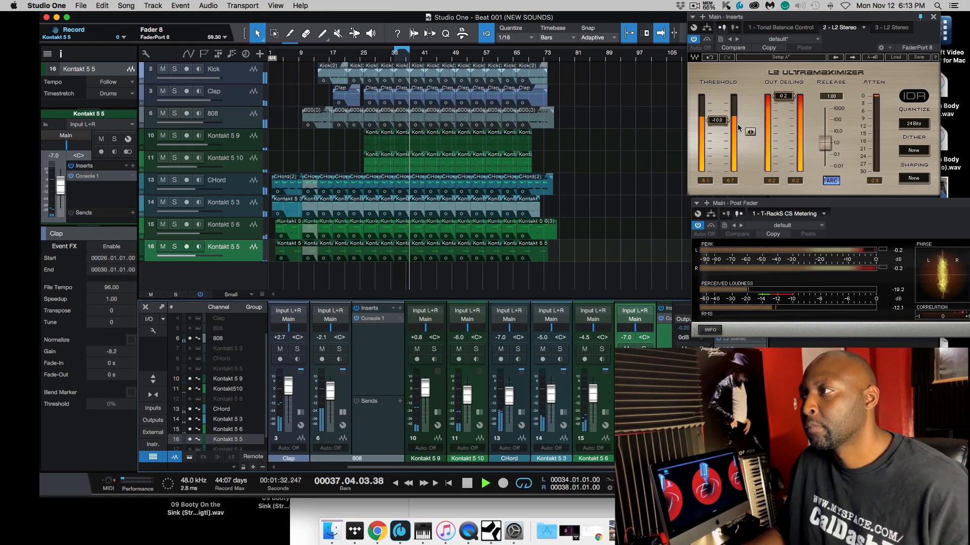
key("space")
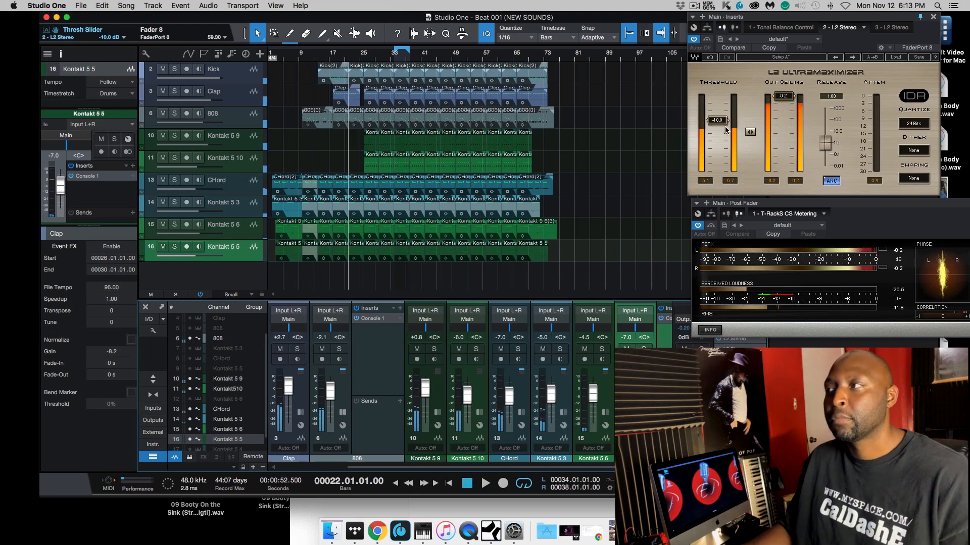